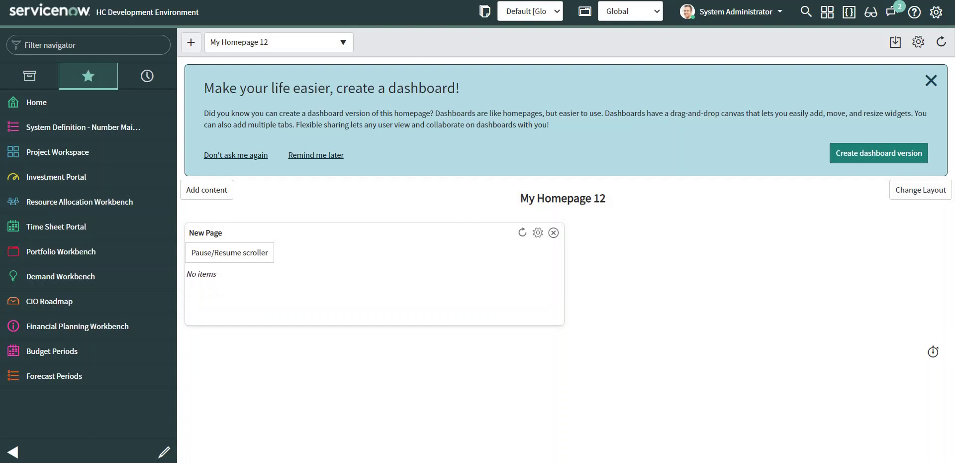
# Find the system policy event Registry by filtering the navigator for "registry" and start a new event registration
pyautogui.click(24, 44)
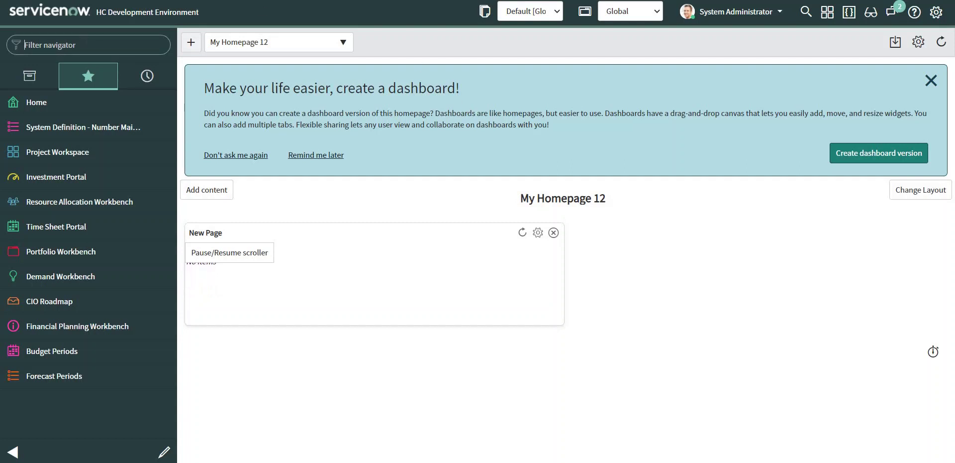
pyautogui.write('res')
pyautogui.press('BackSpace')
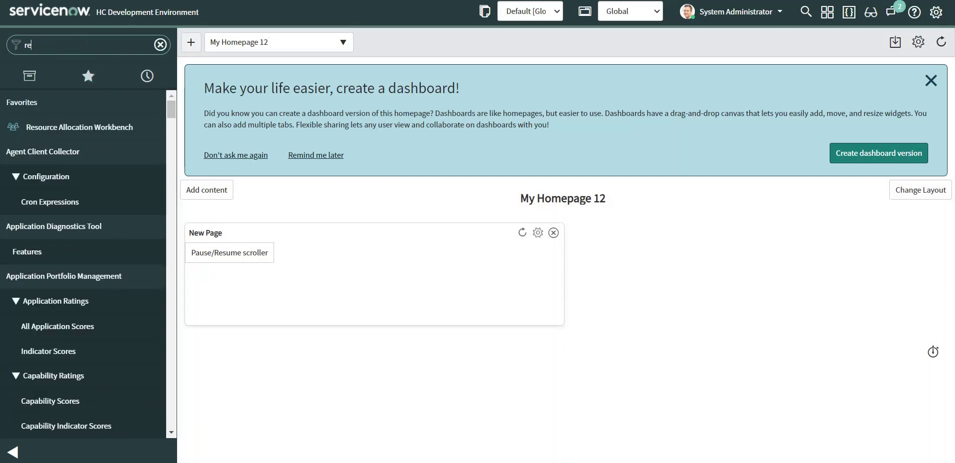
pyautogui.write('gistry')
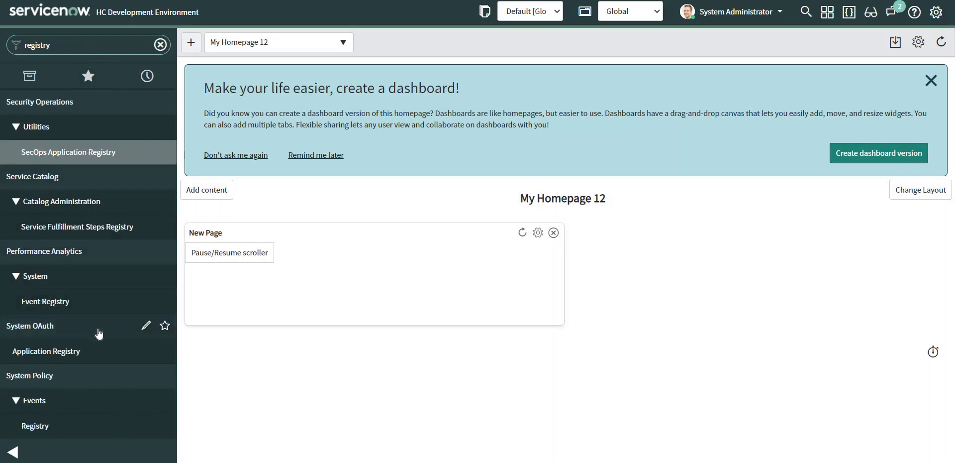
pyautogui.click(35, 425)
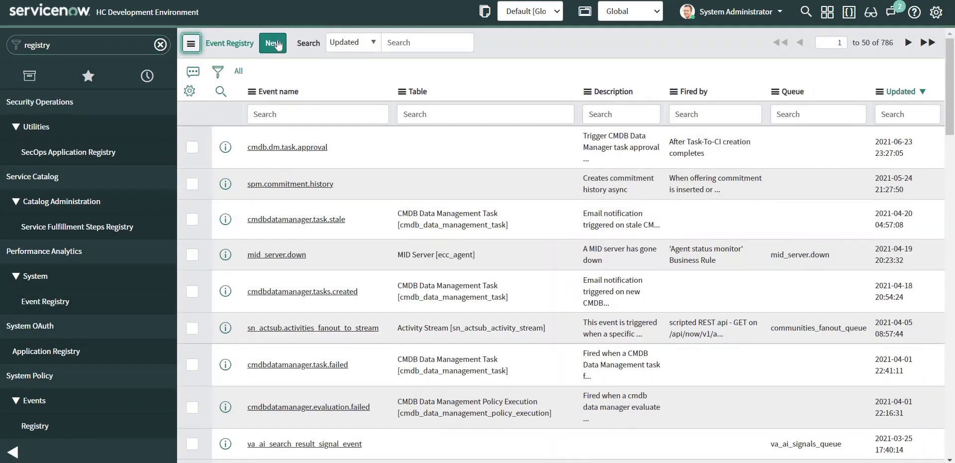
pyautogui.click(277, 44)
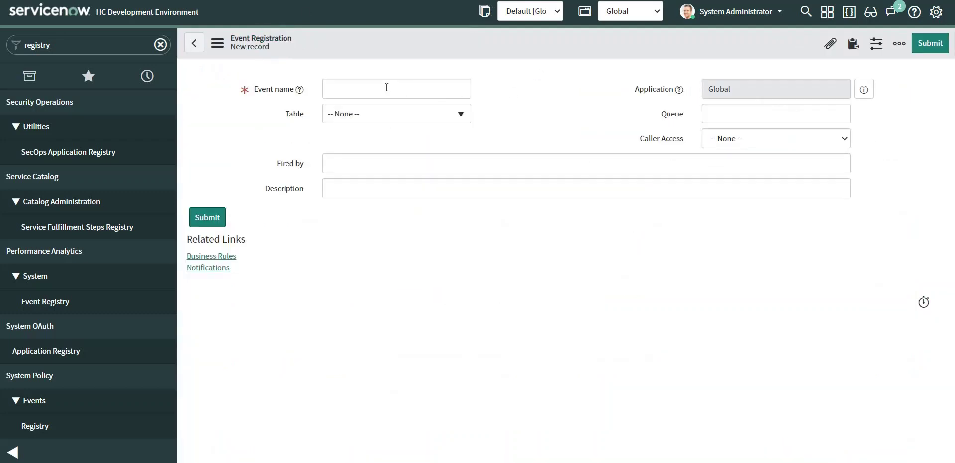
# Name the new event demo.inc.prio.critical
pyautogui.click(387, 87)
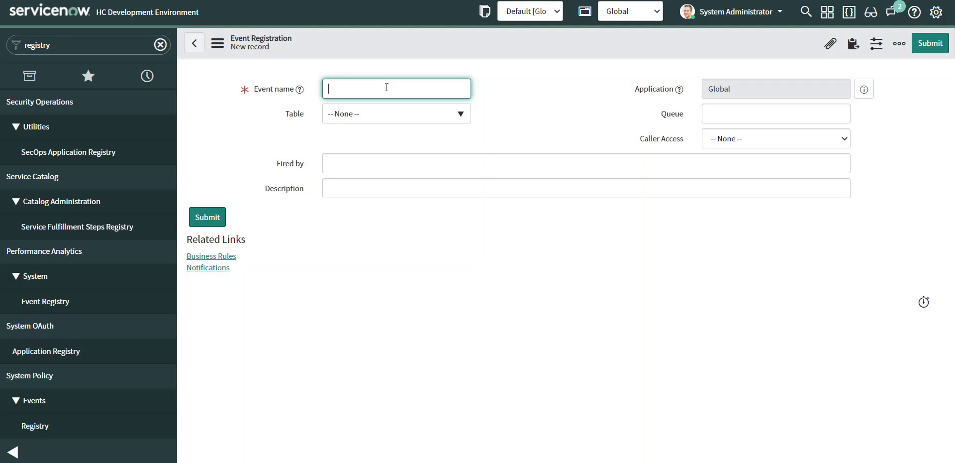
pyautogui.write('demo')
pyautogui.write('.inc')
pyautogui.write('.o')
pyautogui.write('rio')
pyautogui.write('.crit')
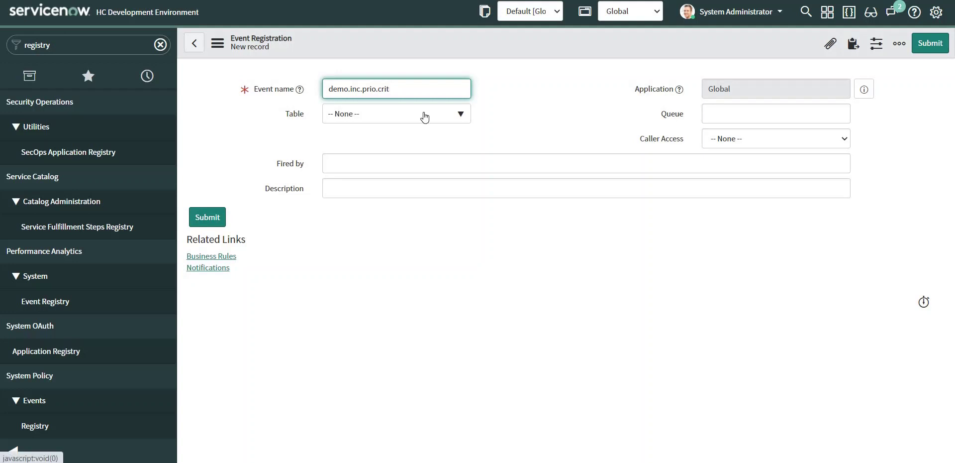
pyautogui.write('ical')
pyautogui.moveTo(401, 88); pyautogui.dragTo(318, 91)
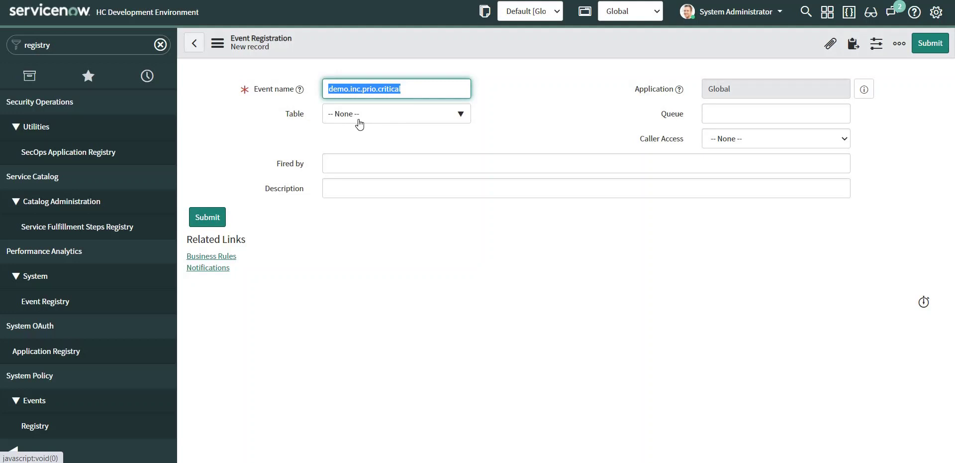
# Set the event's table to Incident [incident], submit the registration, and select the new event's name in the registry list
pyautogui.press('Tab')
pyautogui.press('Down')
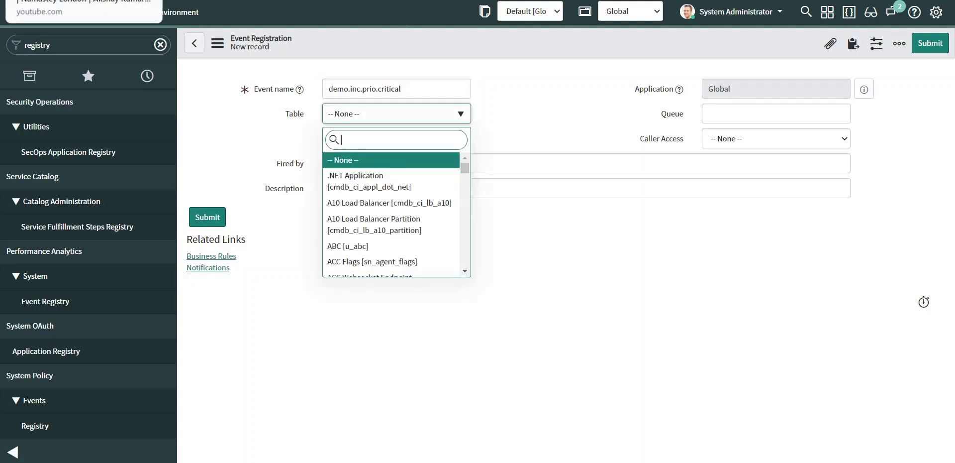
pyautogui.write('incident')
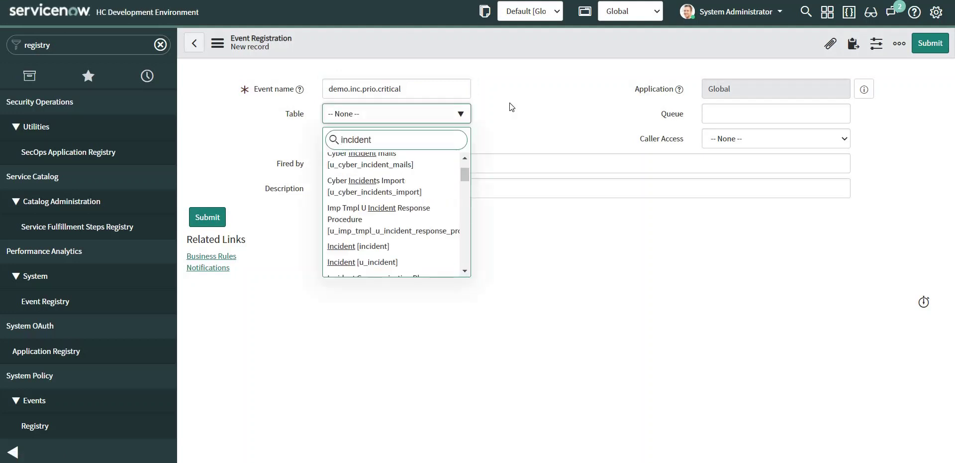
pyautogui.click(369, 247)
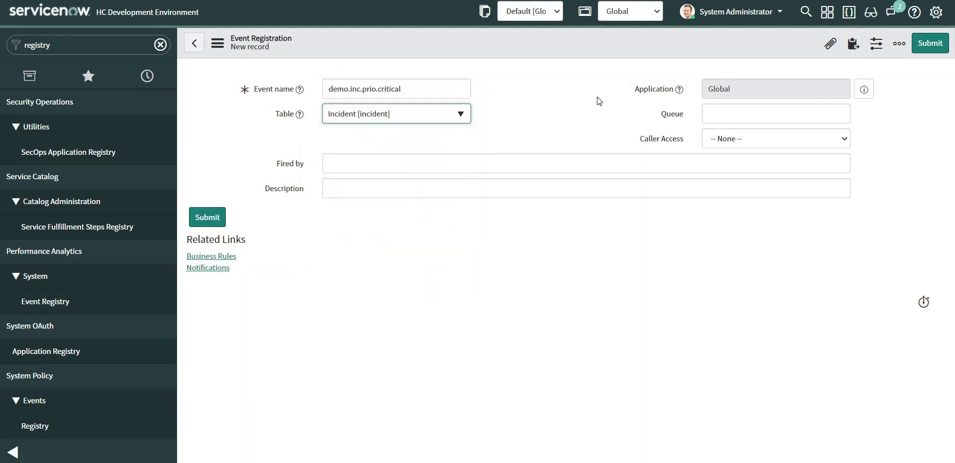
pyautogui.click(933, 46)
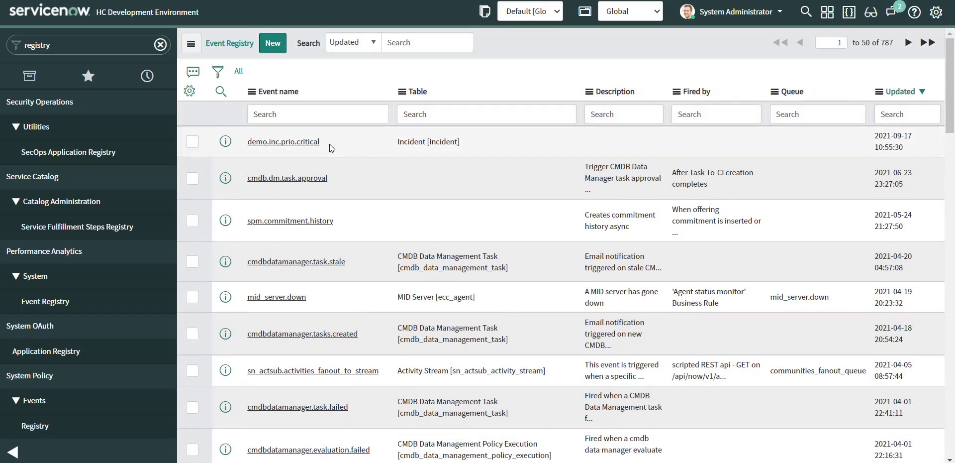
pyautogui.moveTo(323, 142); pyautogui.dragTo(247, 142)
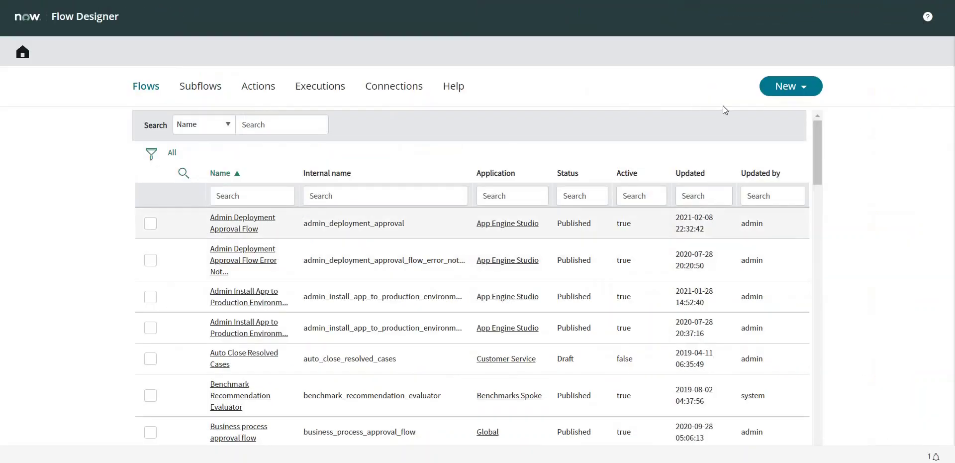
# In Flow Designer, create a new flow and name it "Fire event demo"
pyautogui.click(798, 88)
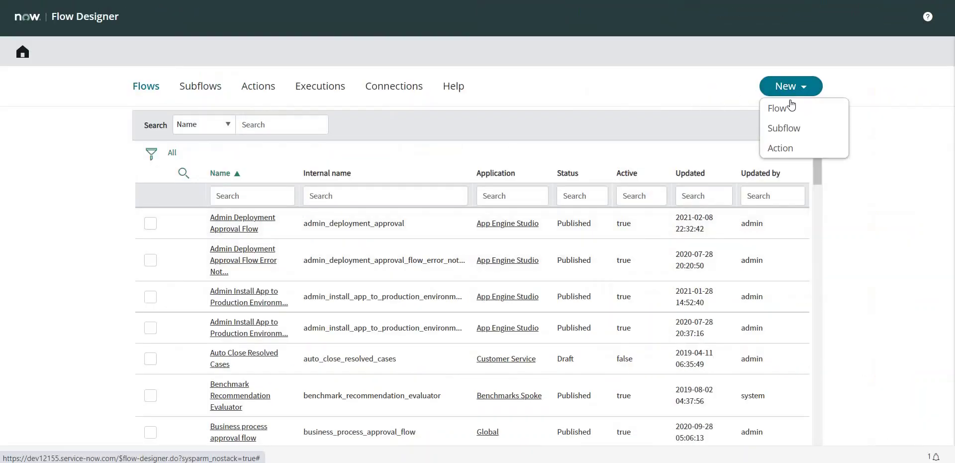
pyautogui.press('Return')
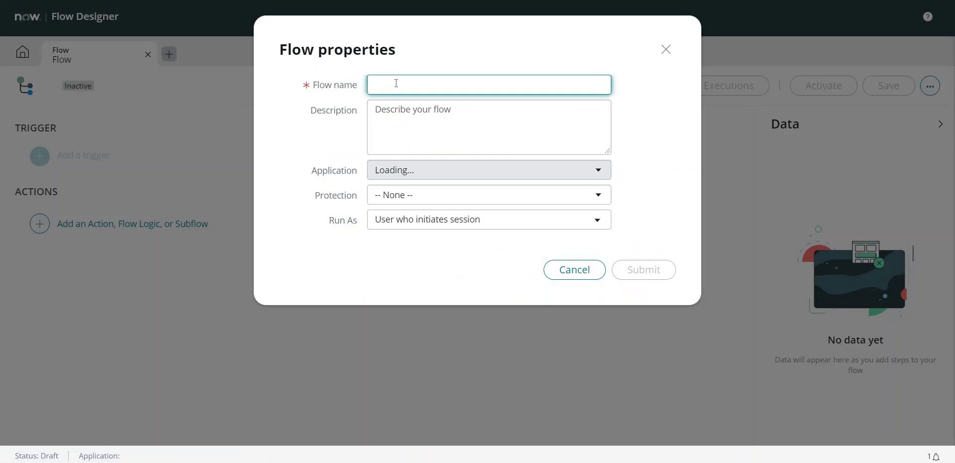
pyautogui.click(394, 82)
pyautogui.click(683, 113)
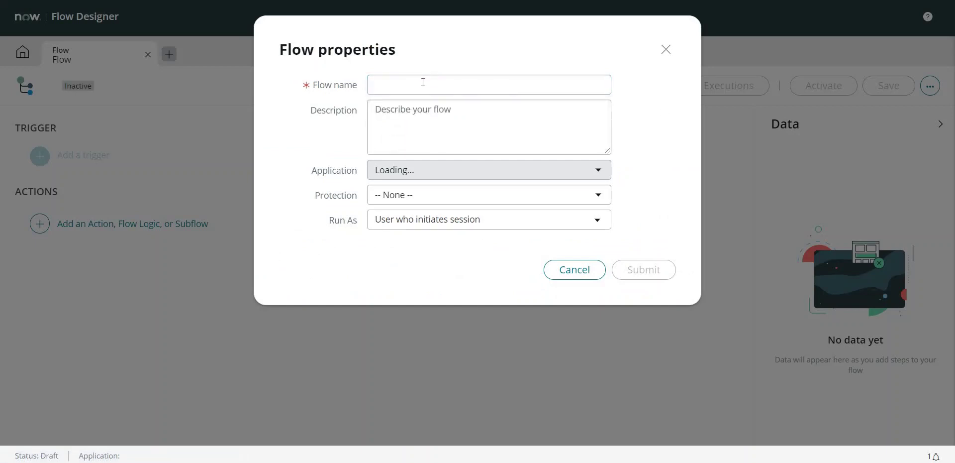
pyautogui.click(423, 82)
pyautogui.write('Tr')
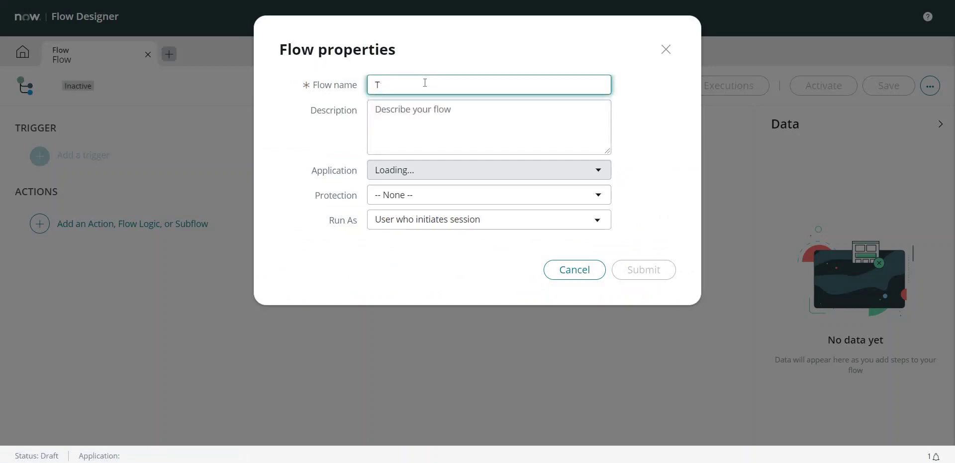
pyautogui.press('BackSpace')
pyautogui.write('Fire')
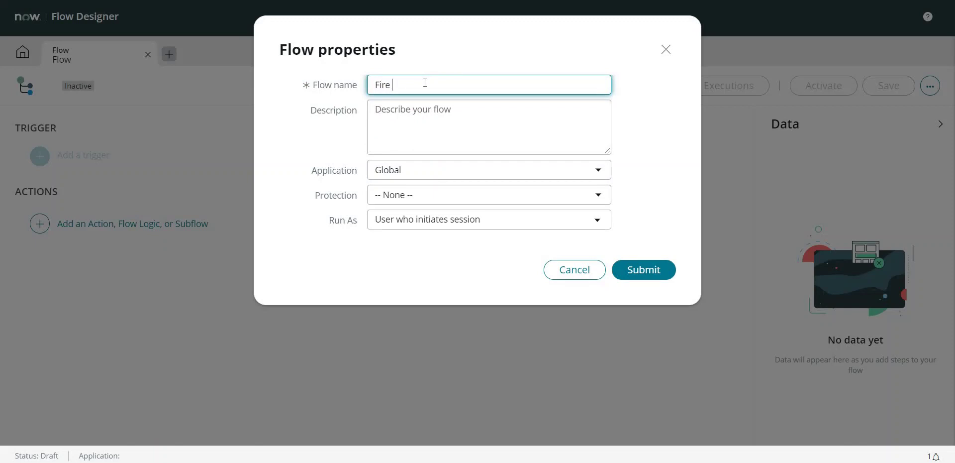
pyautogui.write(' event demo')
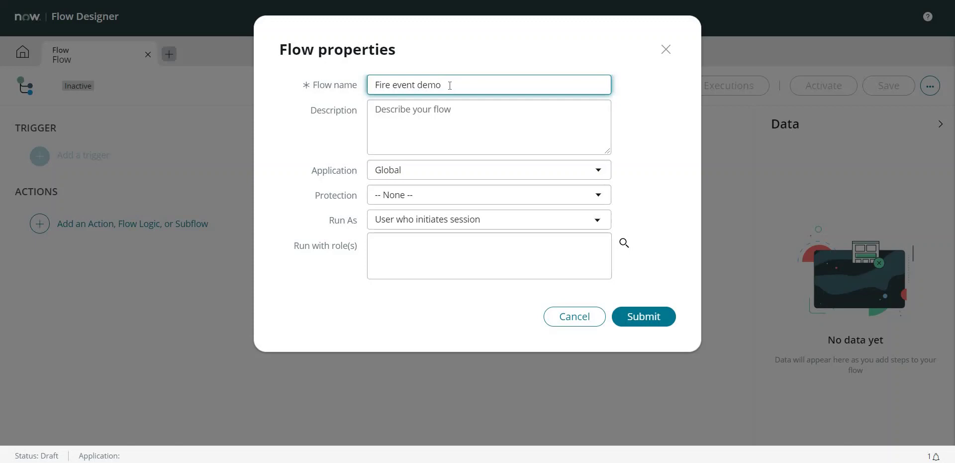
pyautogui.moveTo(450, 85); pyautogui.dragTo(358, 89)
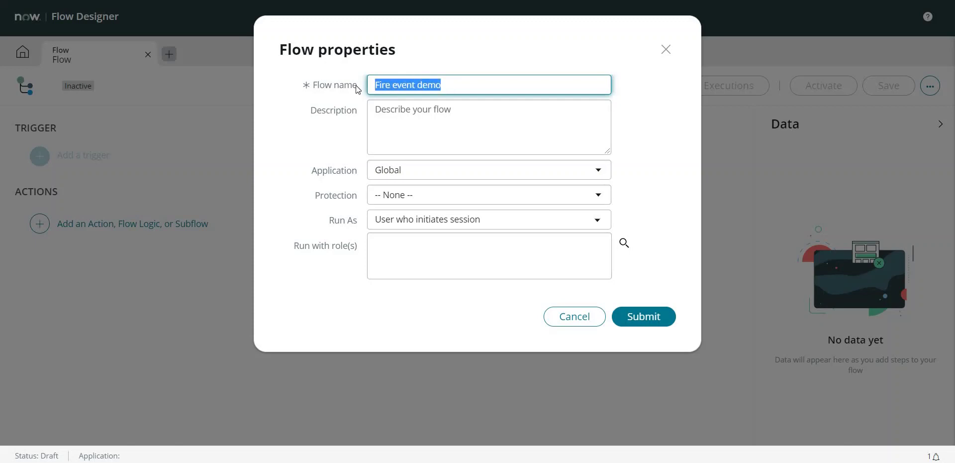
# Set the flow to run as System User and submit the flow properties
pyautogui.click(424, 113)
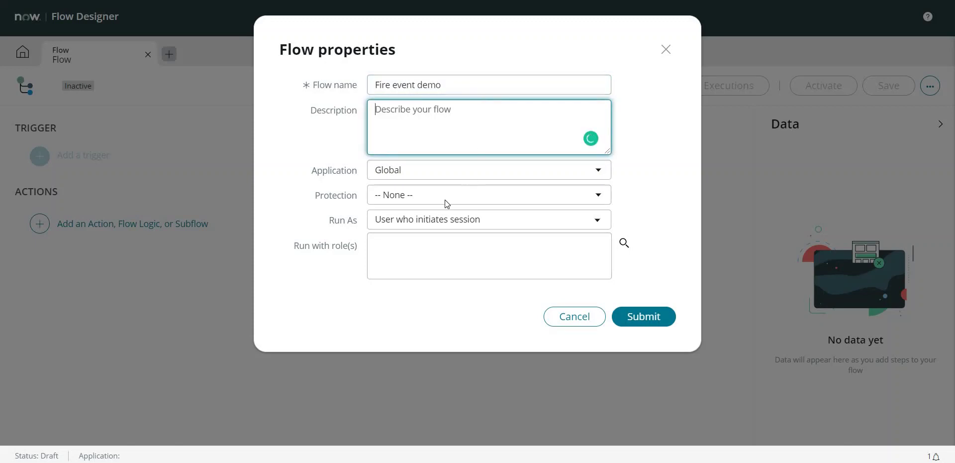
pyautogui.click(444, 224)
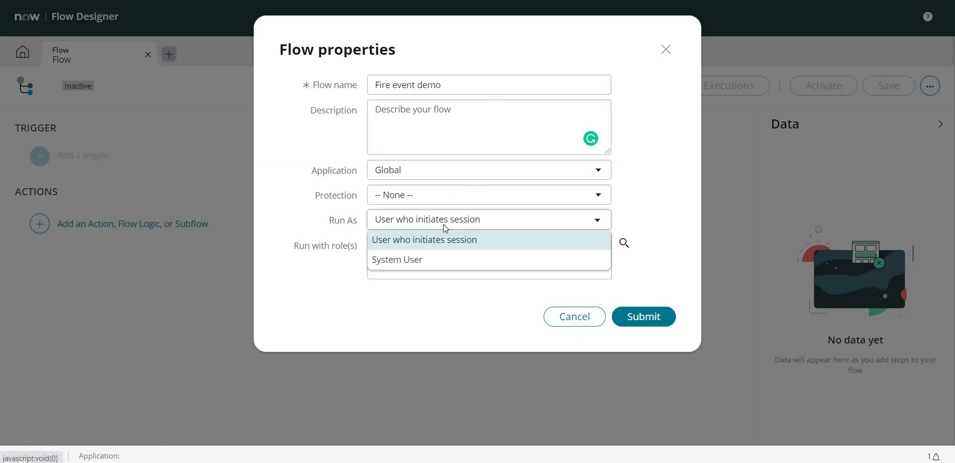
pyautogui.click(412, 264)
pyautogui.click(638, 269)
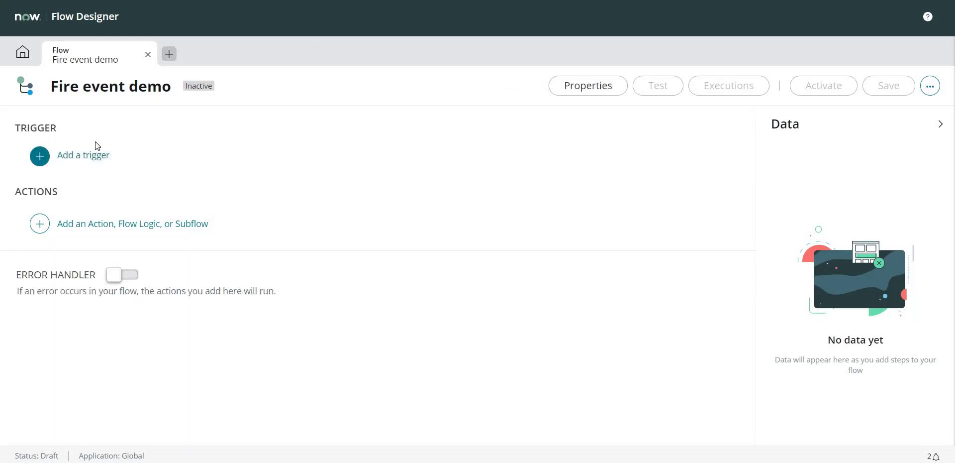
# Add a record Updated trigger to the flow and set its table to Incident [incident]
pyautogui.click(88, 155)
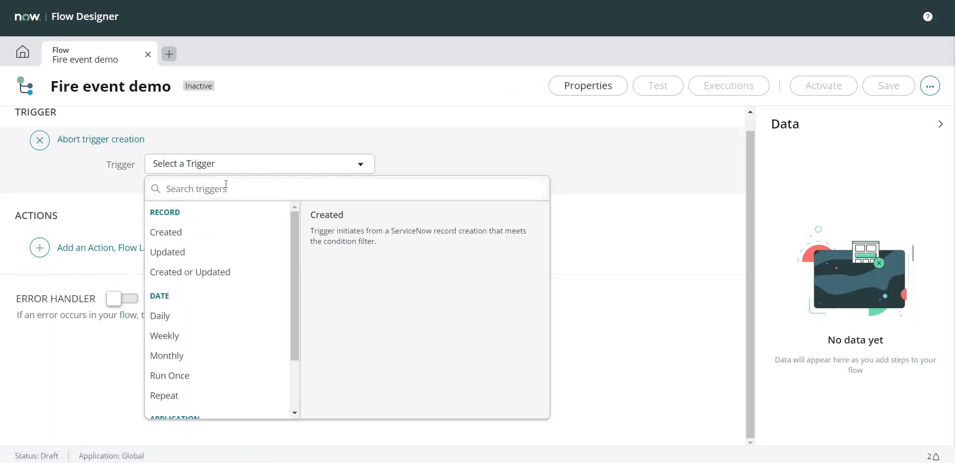
pyautogui.click(207, 252)
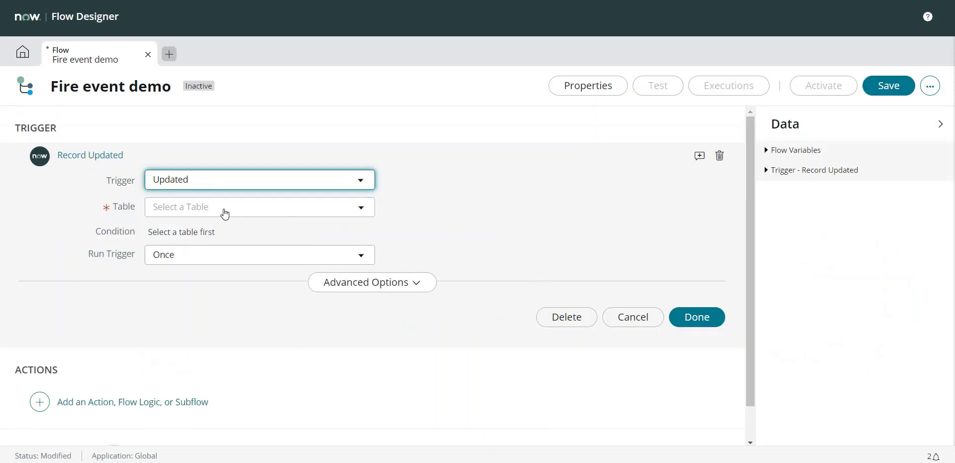
pyautogui.click(283, 209)
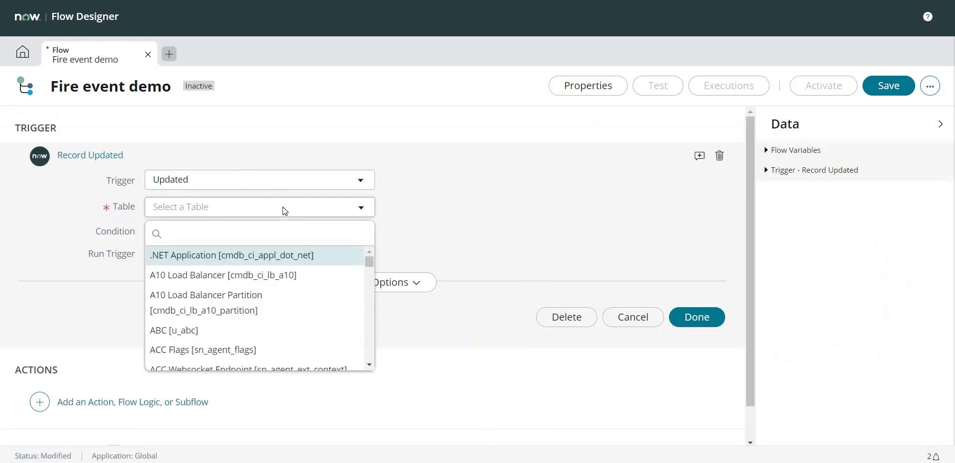
pyautogui.write('incident')
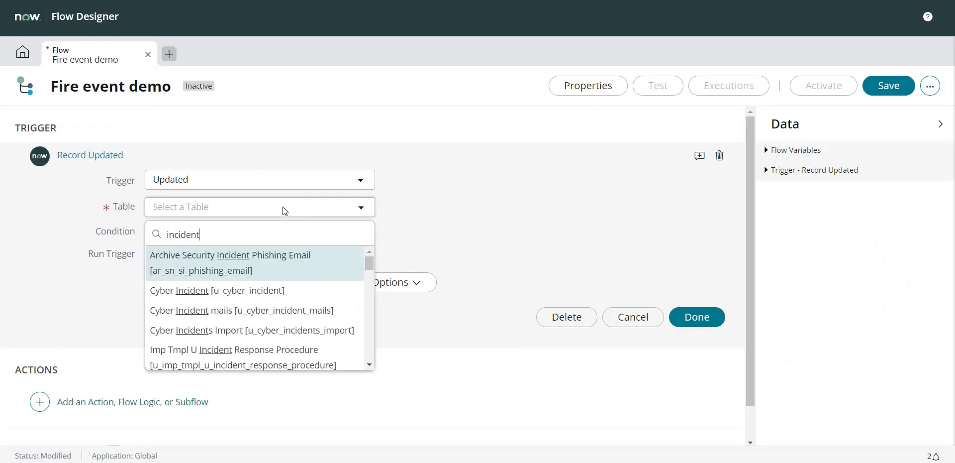
pyautogui.scroll(-3, 267, 294)
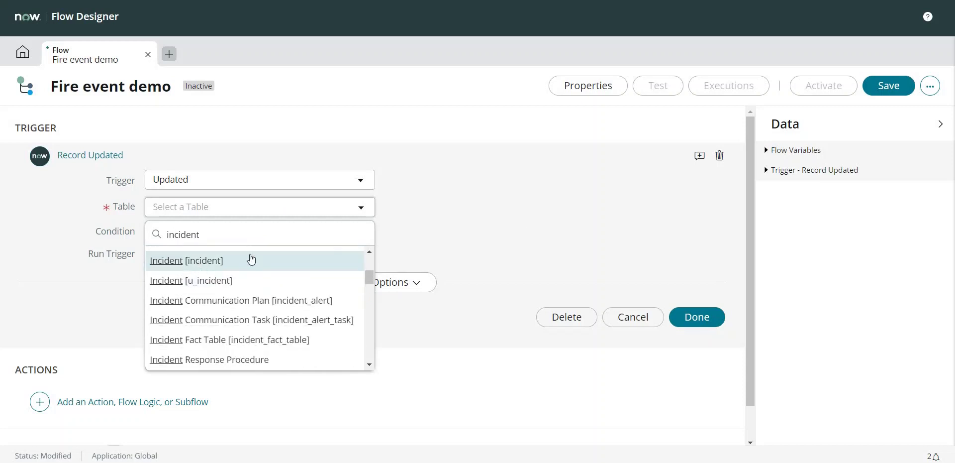
pyautogui.click(251, 260)
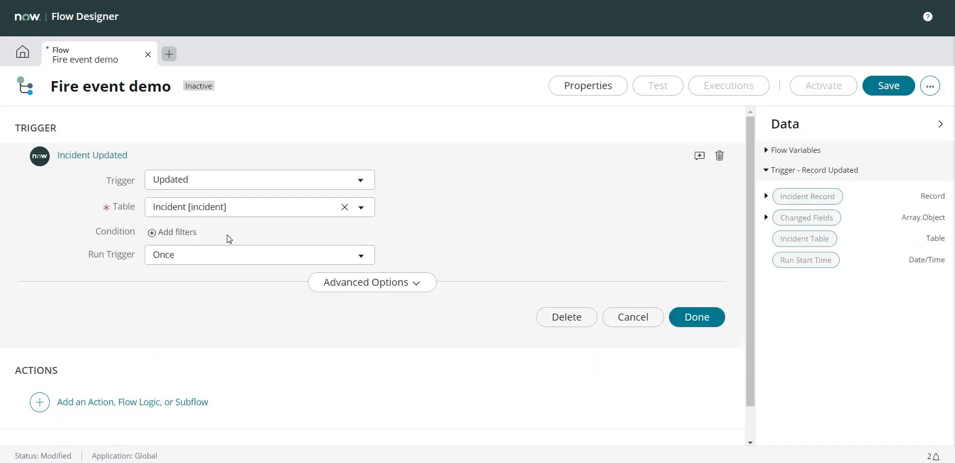
# Add a trigger condition requiring that Priority changes to 1 - Critical
pyautogui.click(180, 233)
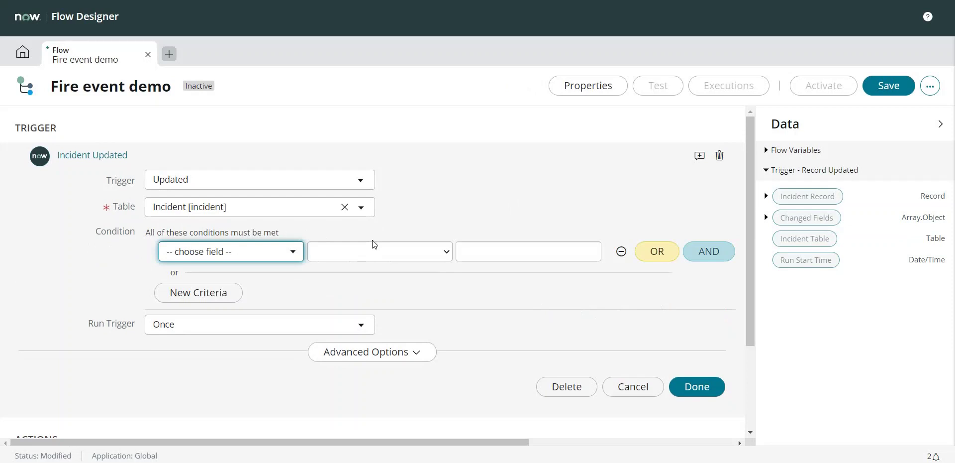
pyautogui.click(258, 252)
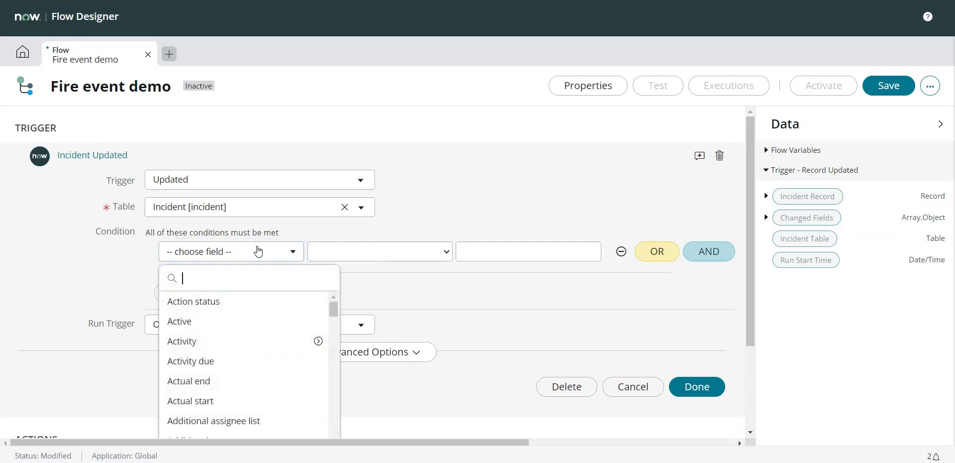
pyautogui.write('pr')
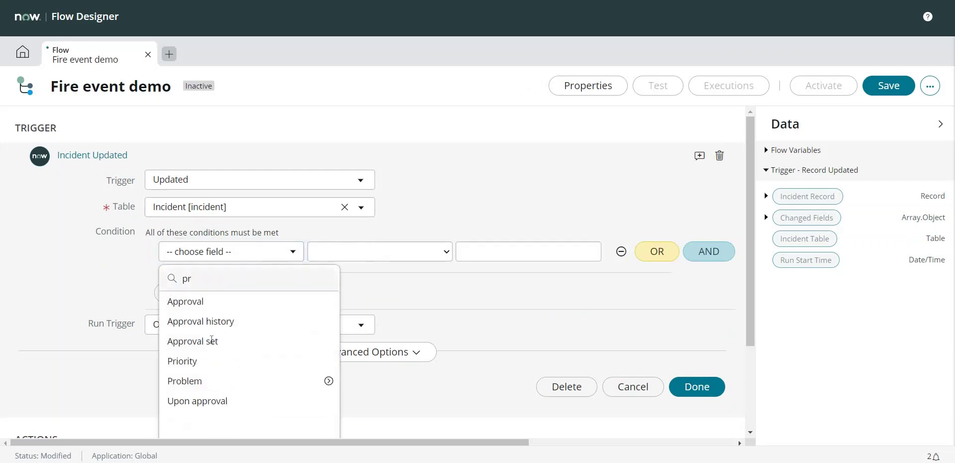
pyautogui.click(204, 361)
pyautogui.click(389, 256)
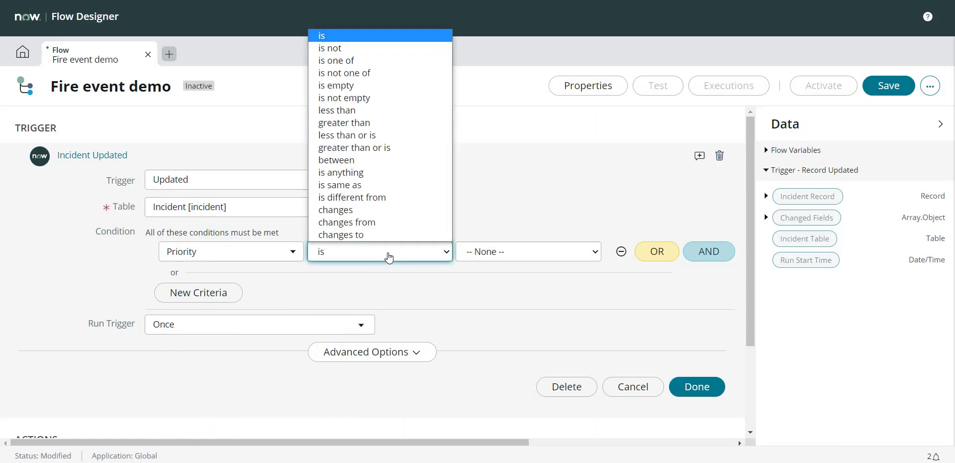
pyautogui.click(388, 235)
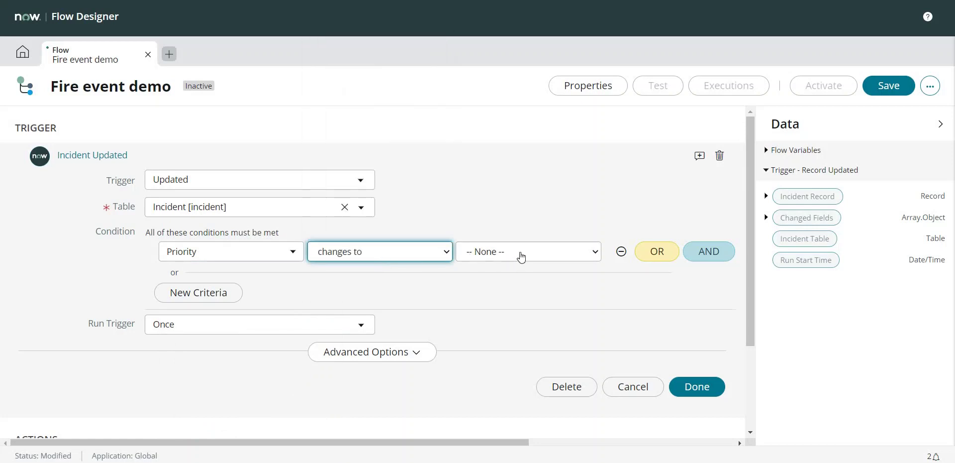
pyautogui.click(517, 257)
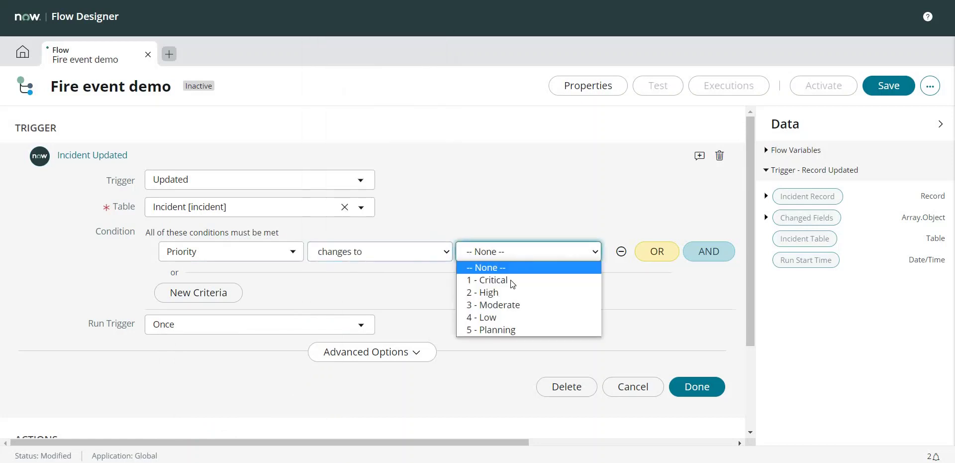
pyautogui.click(546, 280)
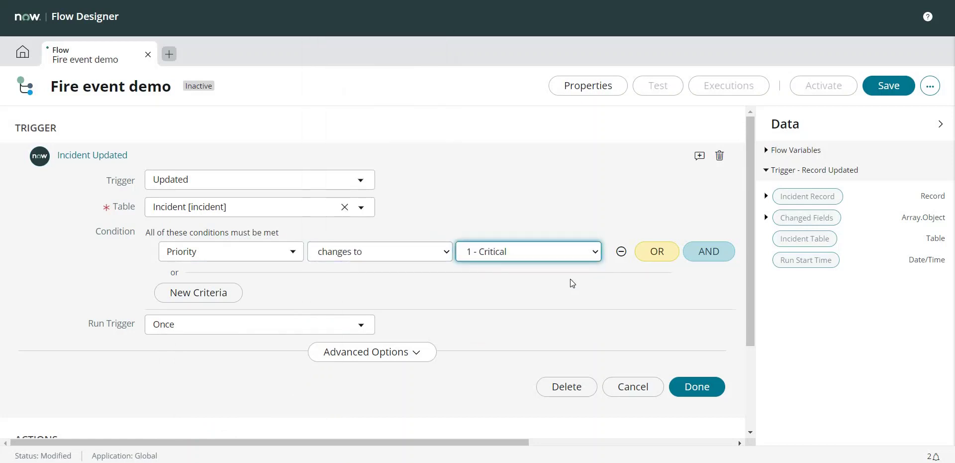
# Set the trigger to run for each unique change and finish the trigger configuration
pyautogui.click(245, 324)
pyautogui.click(221, 365)
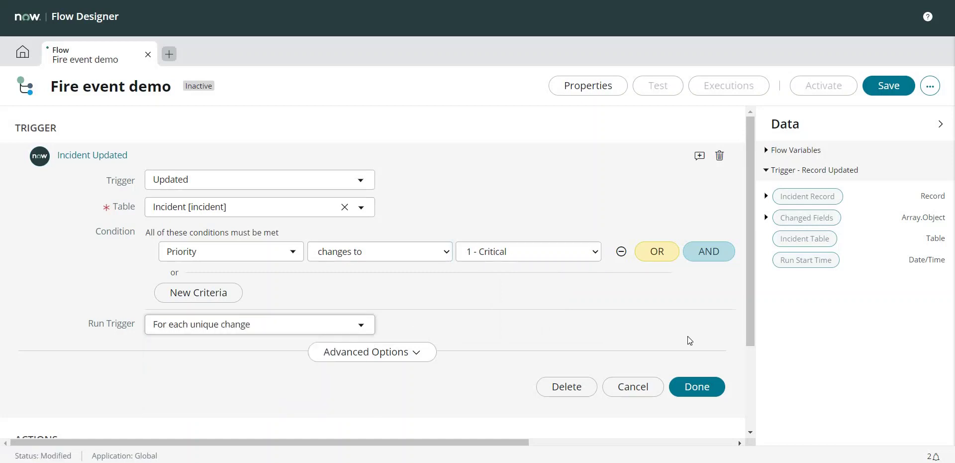
pyautogui.click(696, 386)
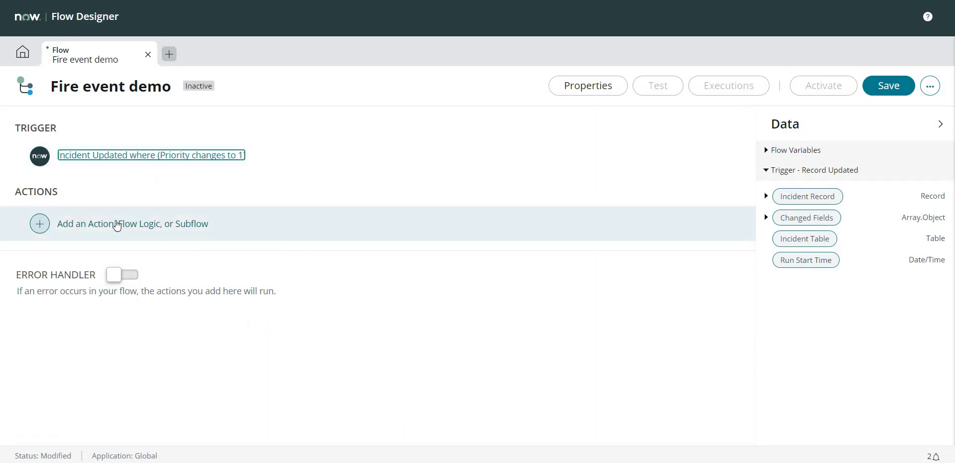
# Add a ServiceNow Core Create Record action to the flow and set its table to Event [sysevent]
pyautogui.click(95, 226)
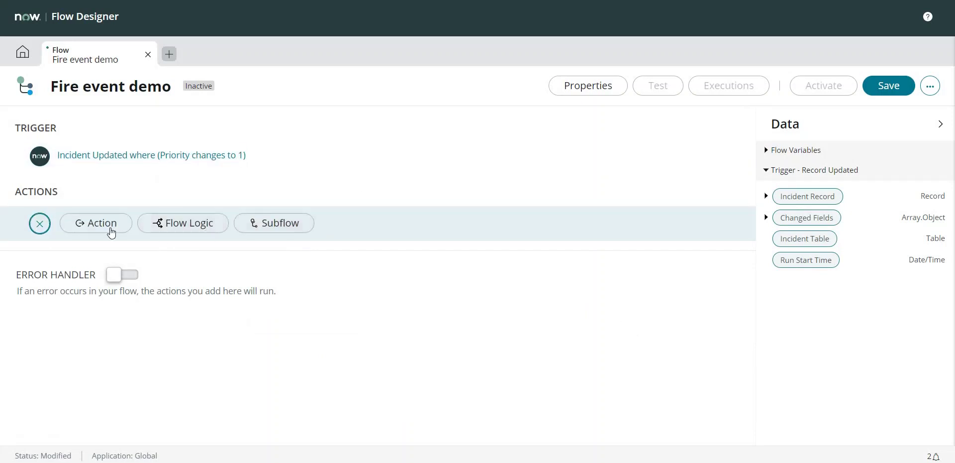
pyautogui.click(103, 228)
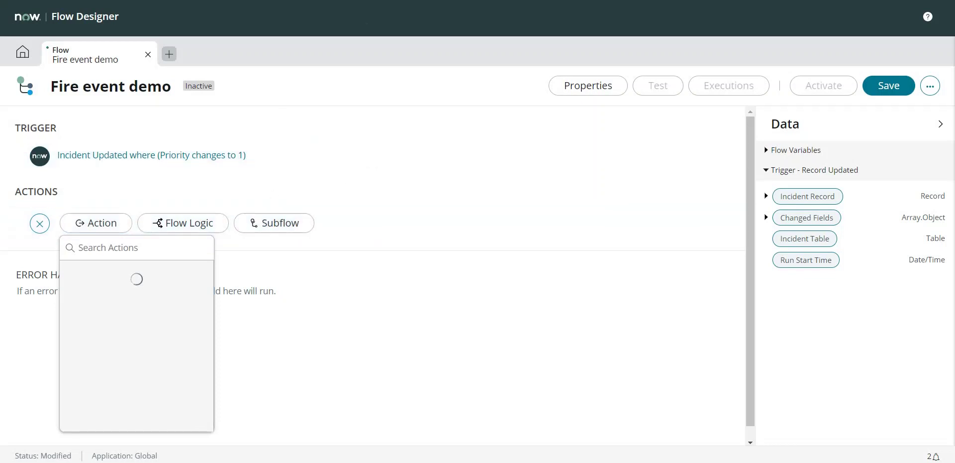
pyautogui.click(160, 251)
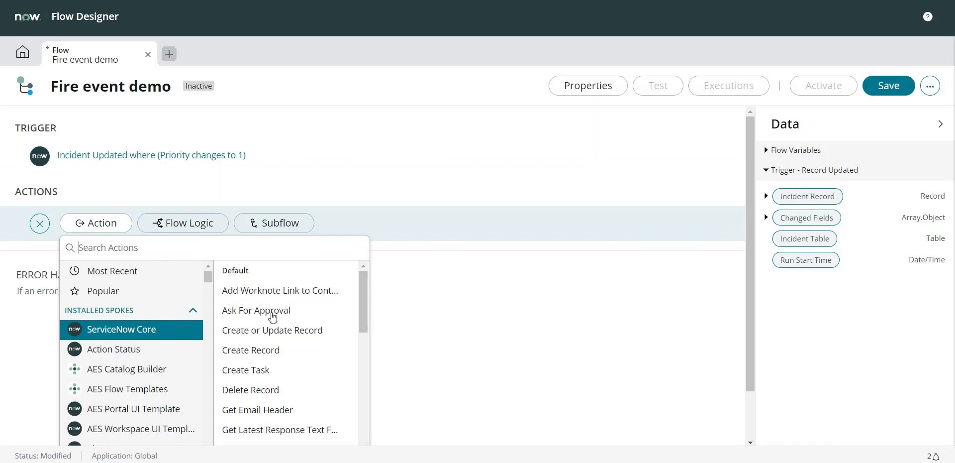
pyautogui.click(262, 355)
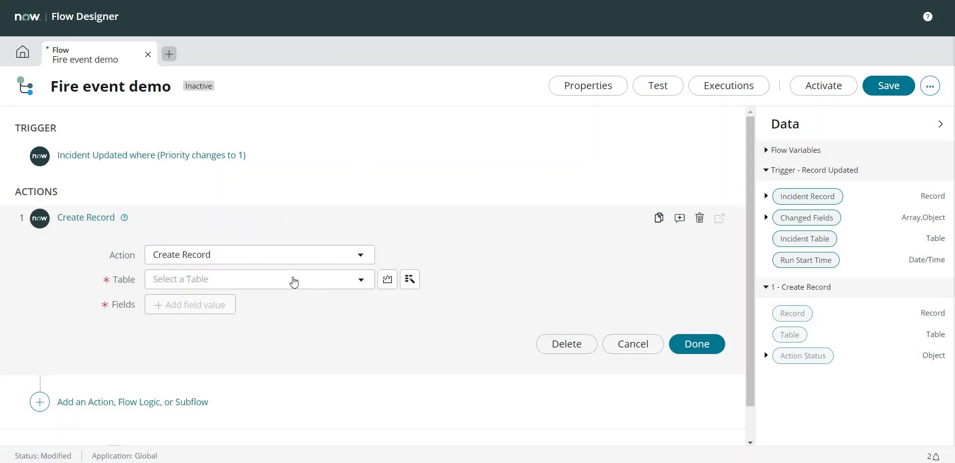
pyautogui.click(294, 280)
pyautogui.write('sysec')
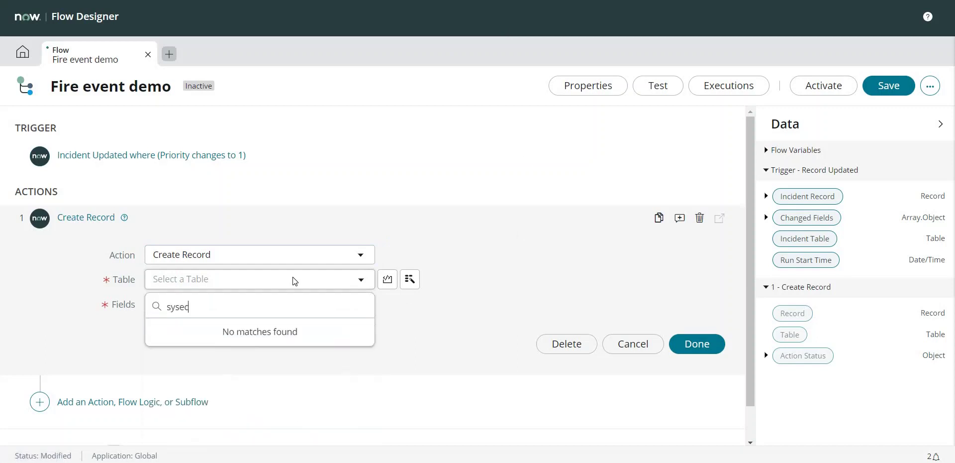
pyautogui.press('BackSpace')
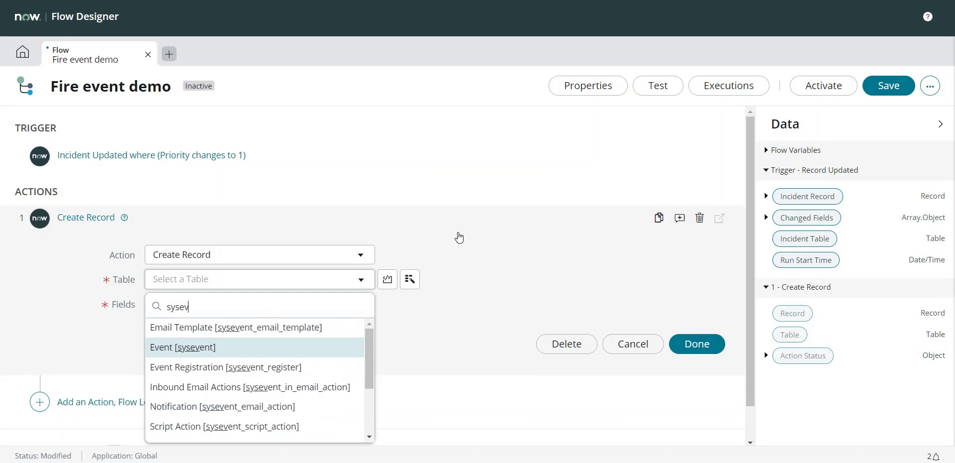
pyautogui.press('Return')
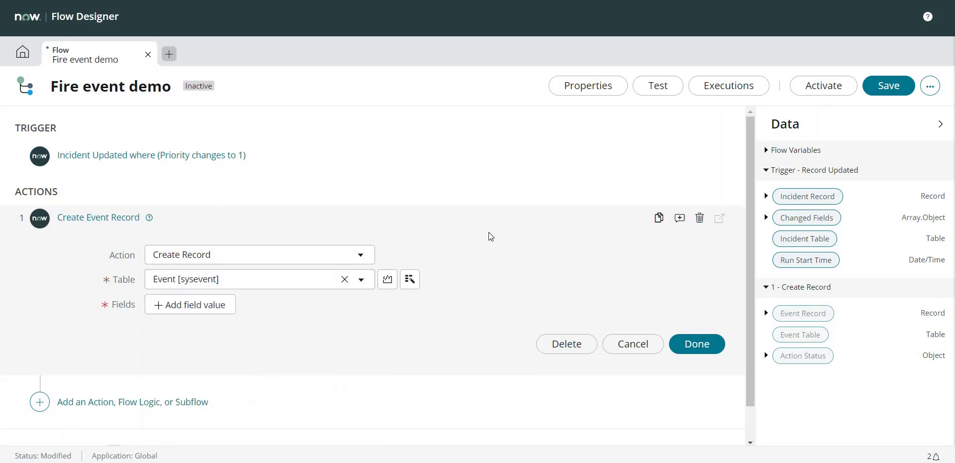
# Add the Name field to the Create Record action with the value demo.inc.prio.critical
pyautogui.scroll(-1, 488, 232)
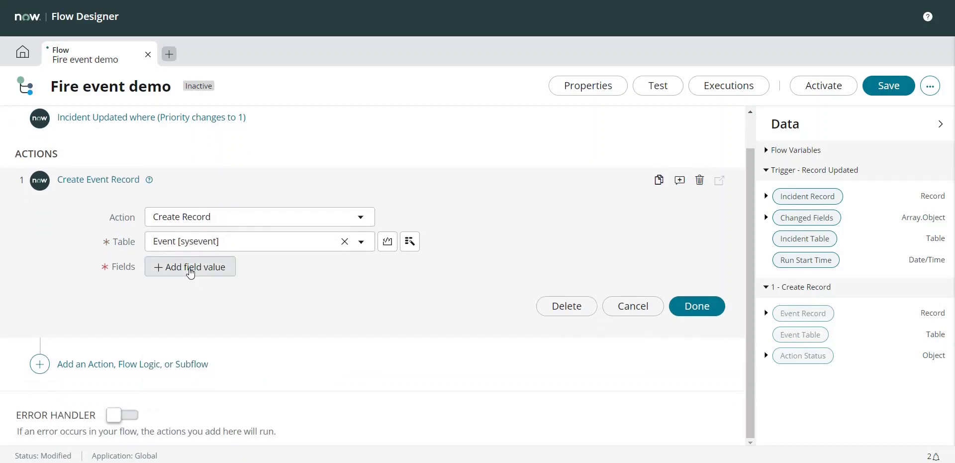
pyautogui.click(190, 272)
pyautogui.click(224, 266)
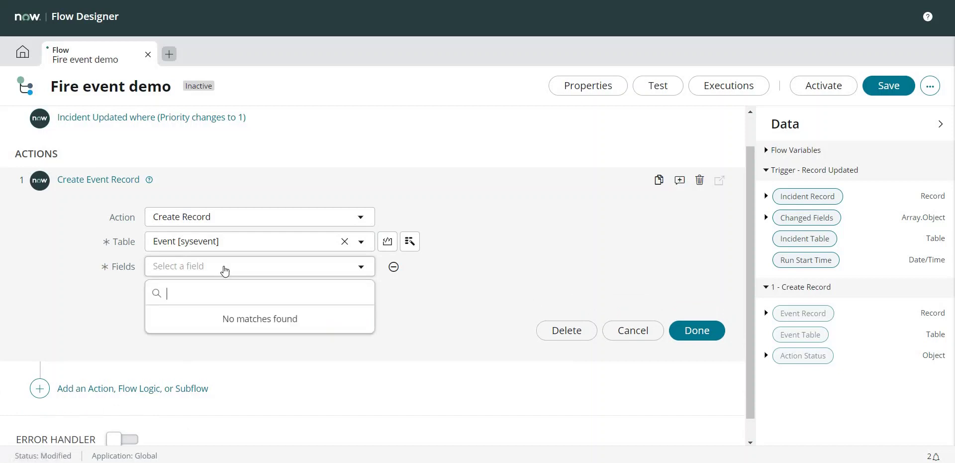
pyautogui.click(225, 269)
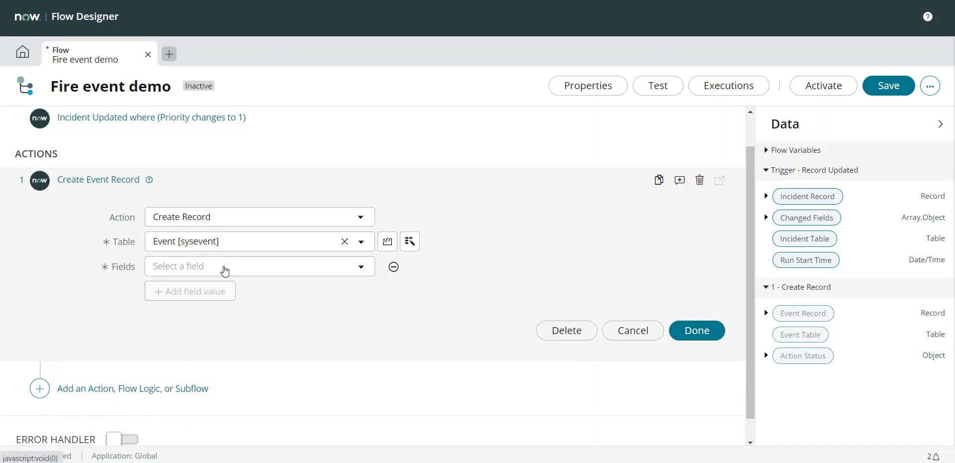
pyautogui.click(225, 270)
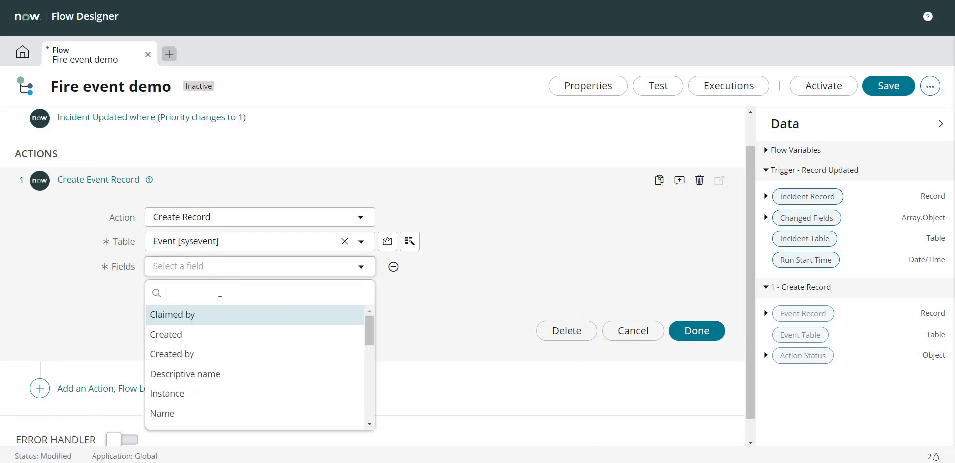
pyautogui.click(184, 413)
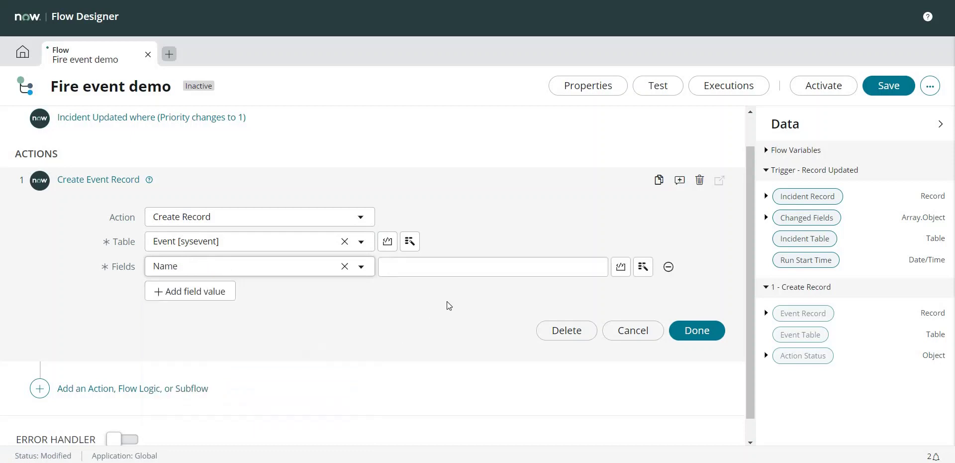
pyautogui.click(446, 269)
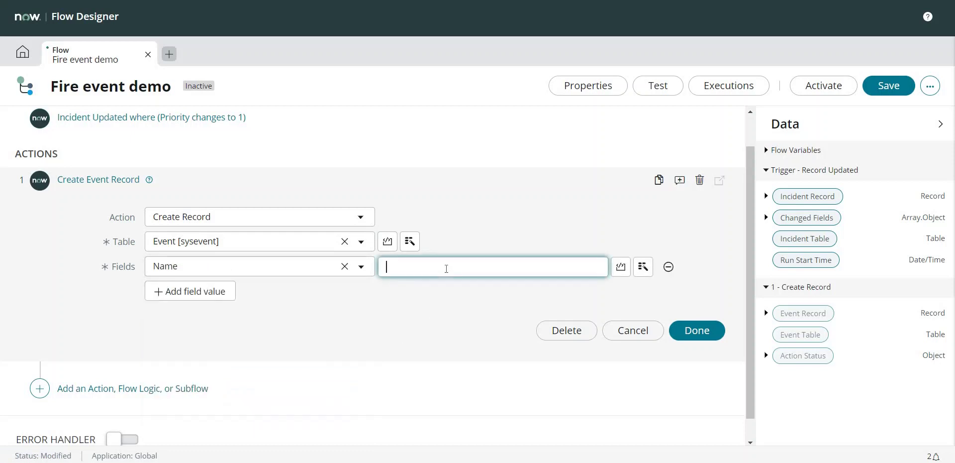
pyautogui.write('demo.inc.prio.critical')
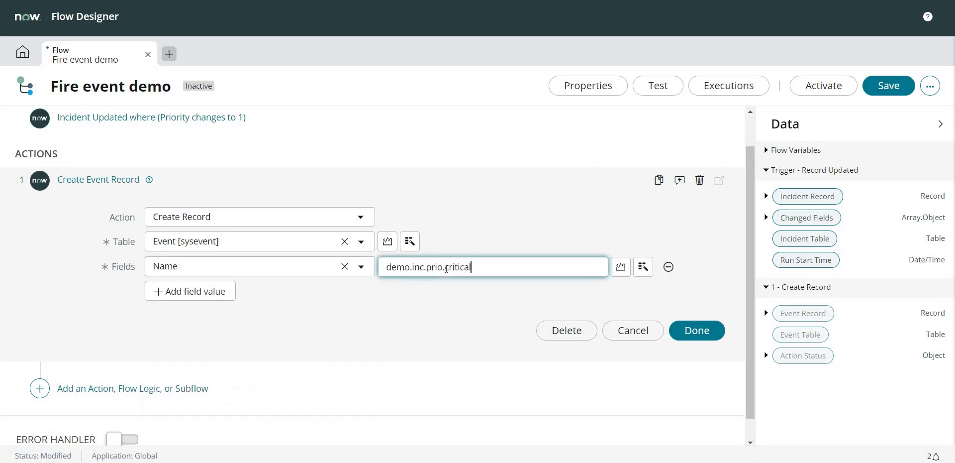
# Add the Table field to the event record action with the value incident
pyautogui.click(214, 297)
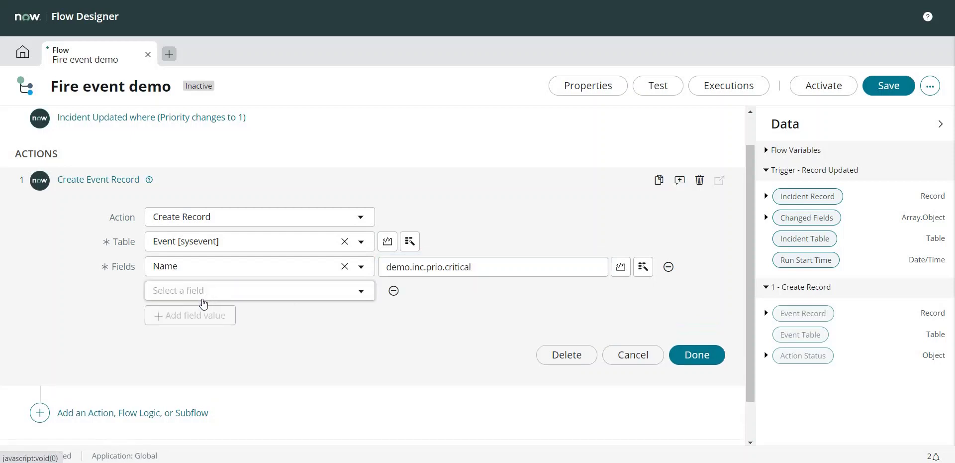
pyautogui.click(286, 294)
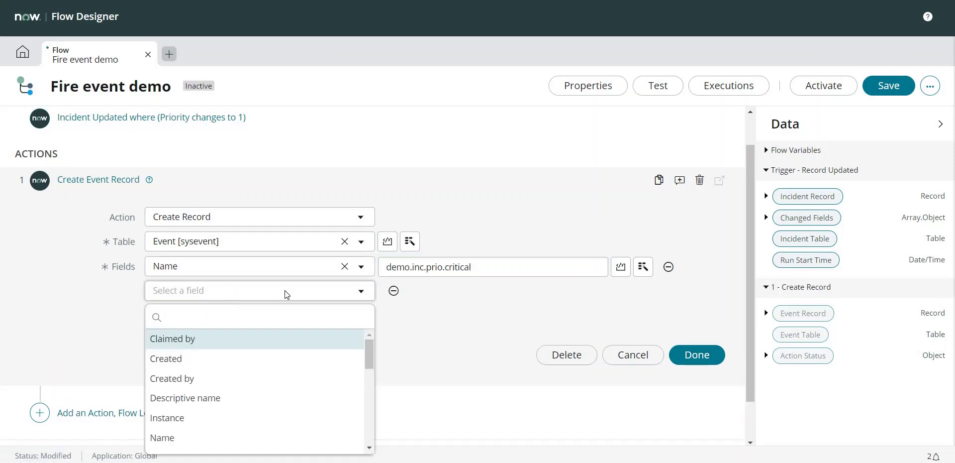
pyautogui.write('ta')
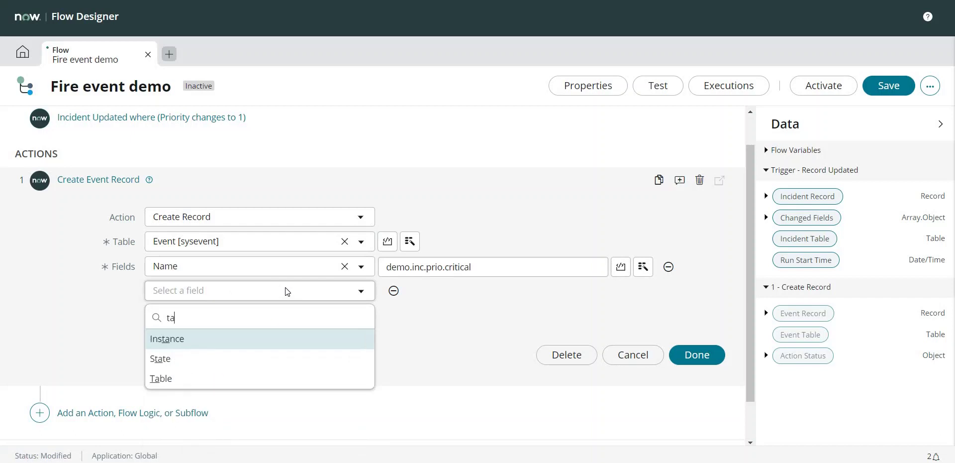
pyautogui.write('b')
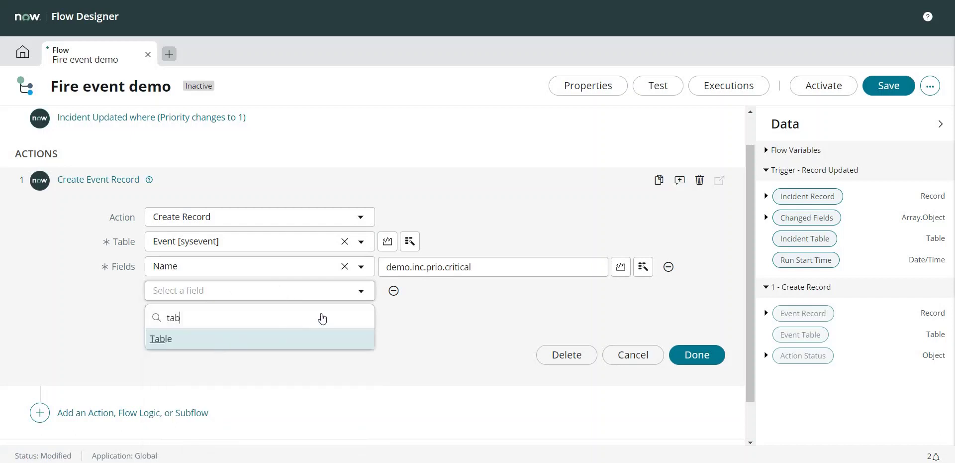
pyautogui.press('Return')
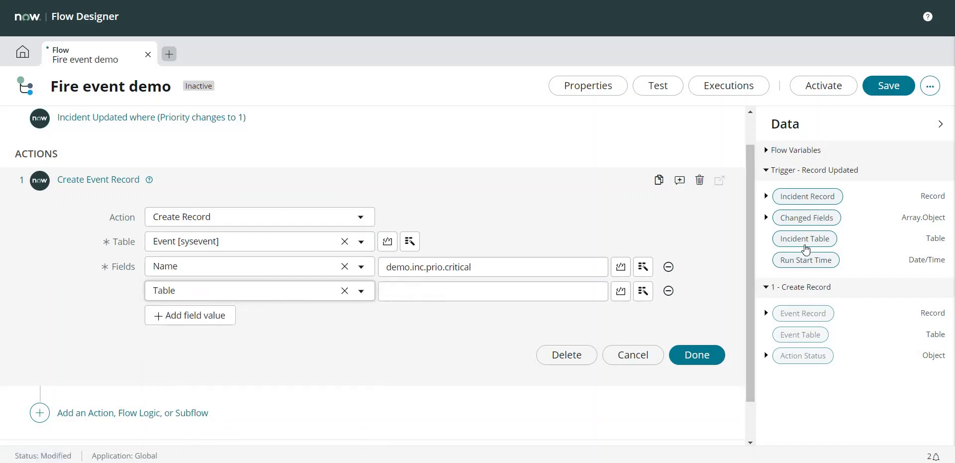
pyautogui.moveTo(795, 239); pyautogui.dragTo(444, 290)
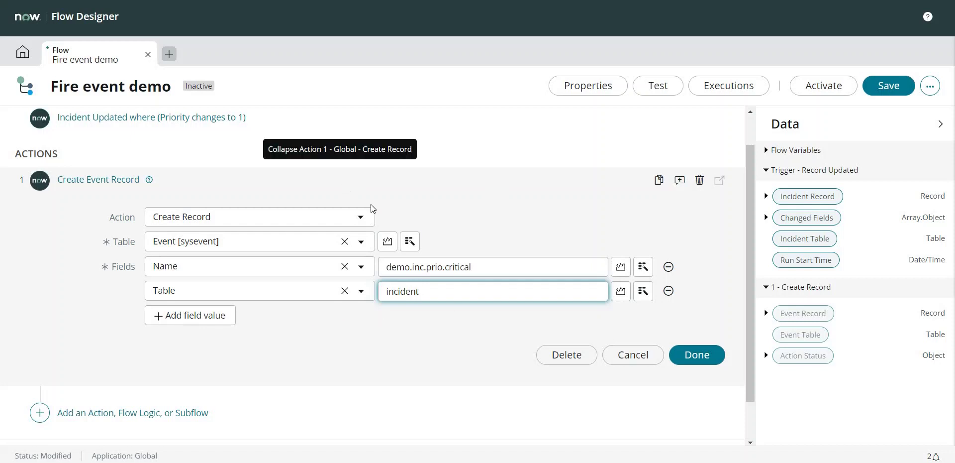
# Add the State field to the event record action and set it to ready
pyautogui.click(199, 315)
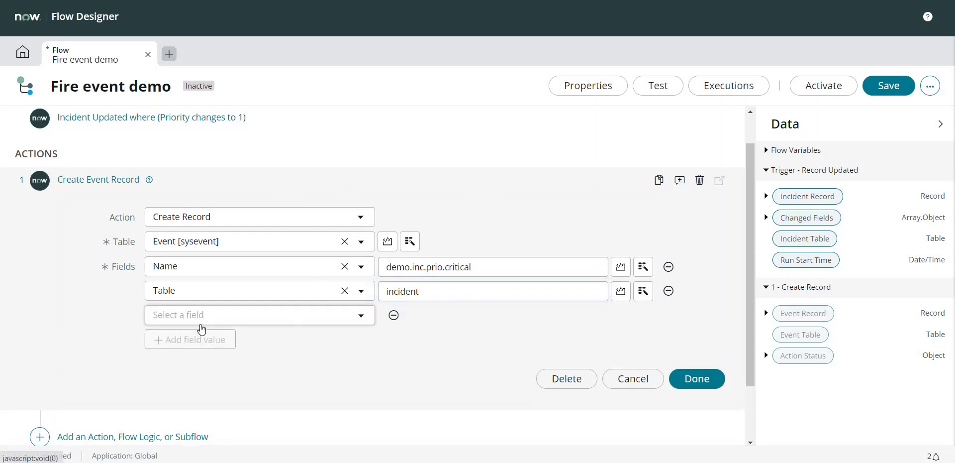
pyautogui.click(232, 316)
pyautogui.write('state')
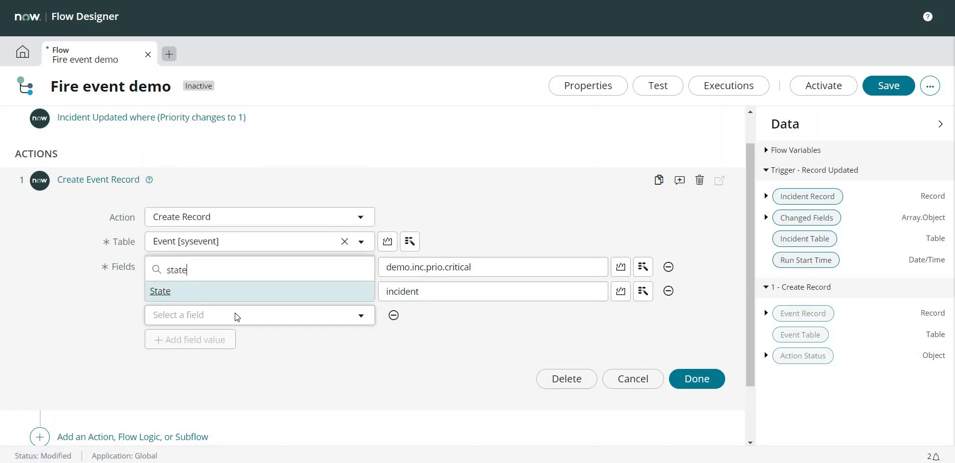
pyautogui.click(274, 300)
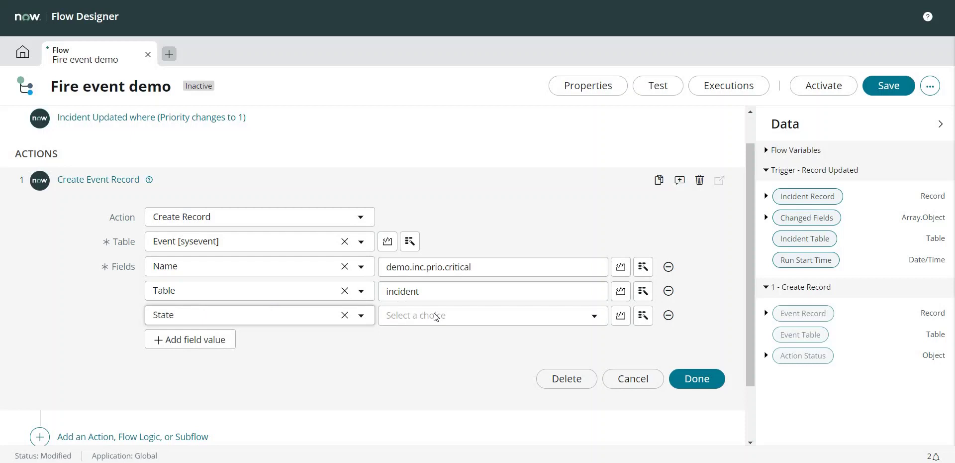
pyautogui.click(429, 316)
pyautogui.click(414, 336)
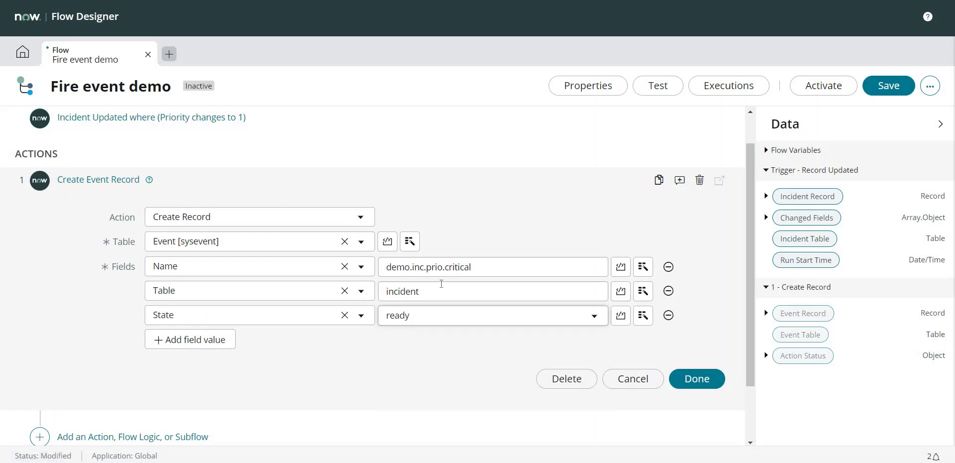
# Add the Instance field to the event record action
pyautogui.scroll(-1, 229, 312)
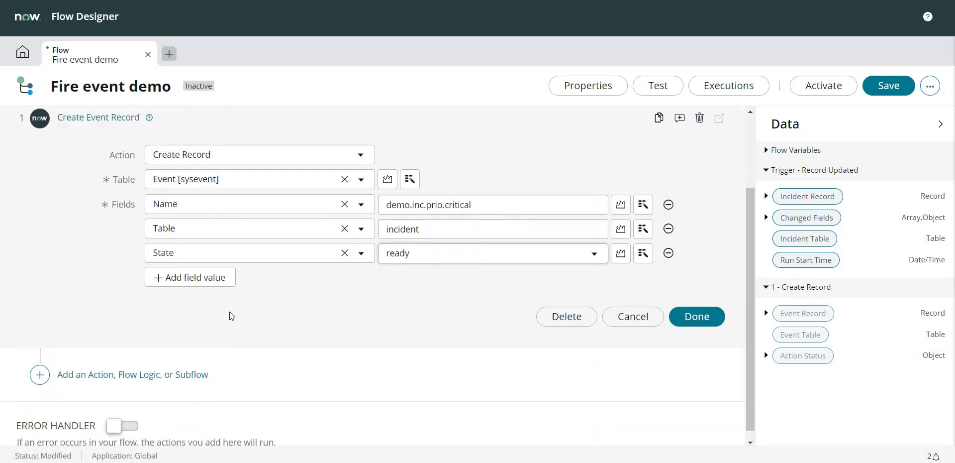
pyautogui.click(207, 277)
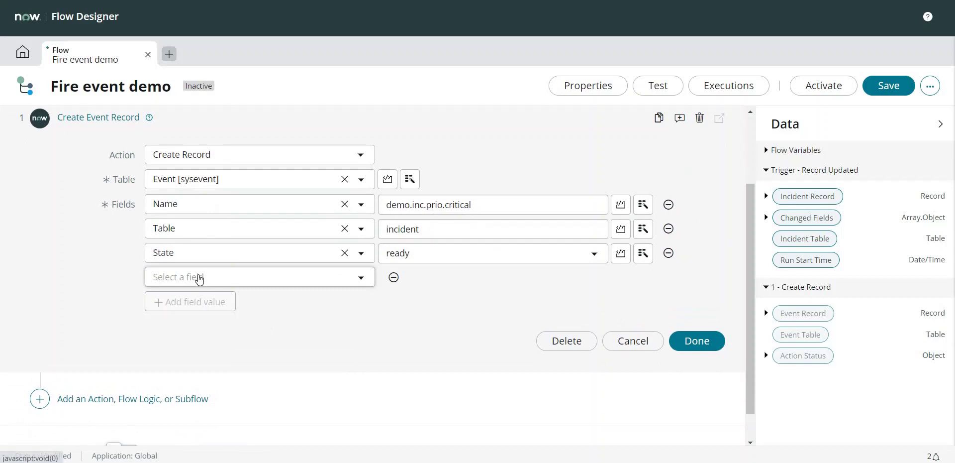
pyautogui.click(200, 278)
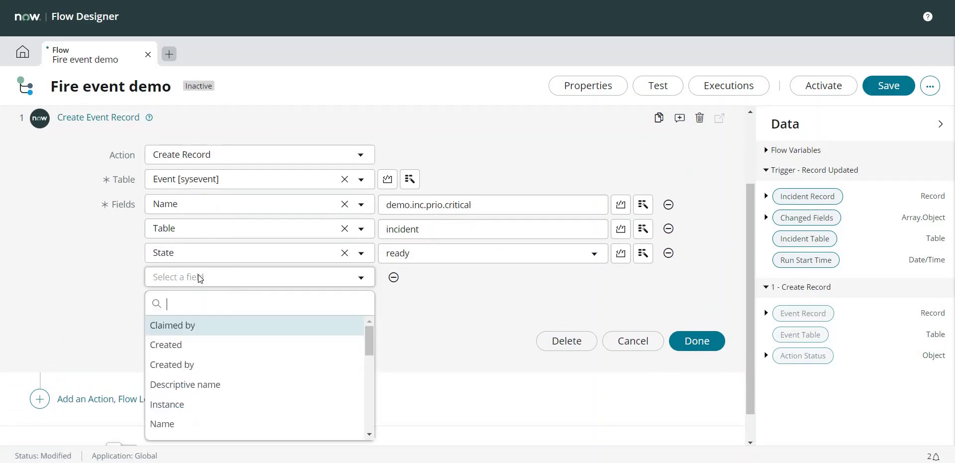
pyautogui.write('instanc')
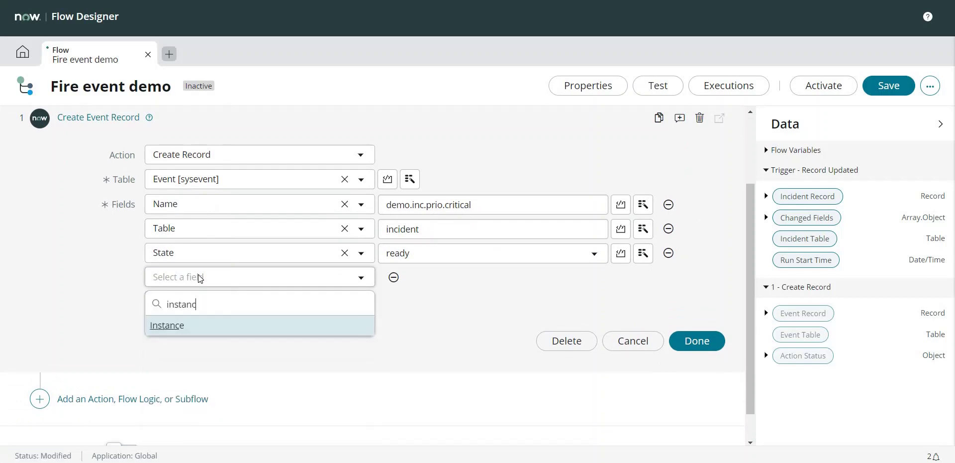
pyautogui.write('e')
pyautogui.click(368, 318)
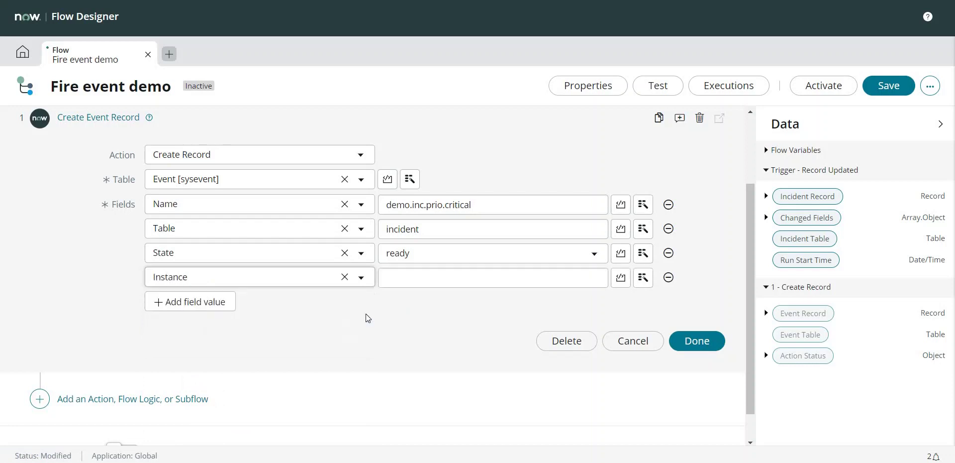
# Set the Instance value to the Sys ID of the trigger's Incident Record
pyautogui.click(766, 197)
pyautogui.click(766, 197)
pyautogui.click(766, 197)
pyautogui.scroll(-10, 818, 262)
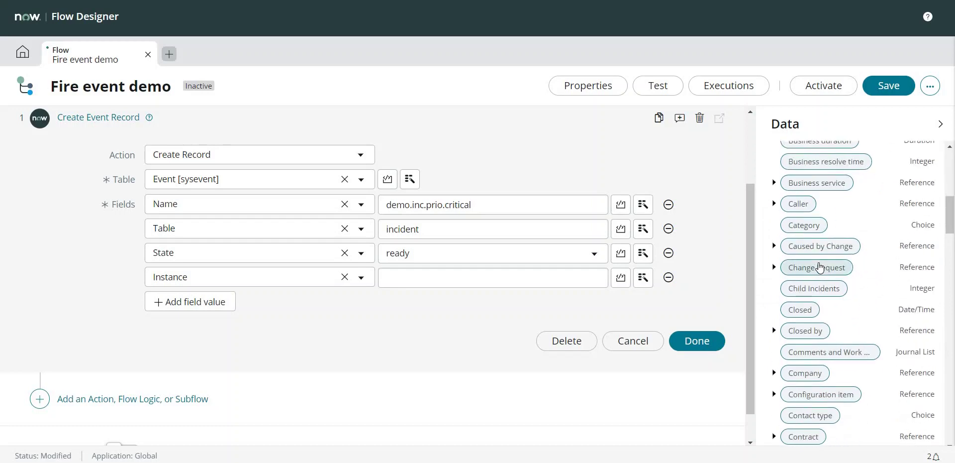
pyautogui.scroll(-5, 818, 261)
pyautogui.scroll(-6, 820, 267)
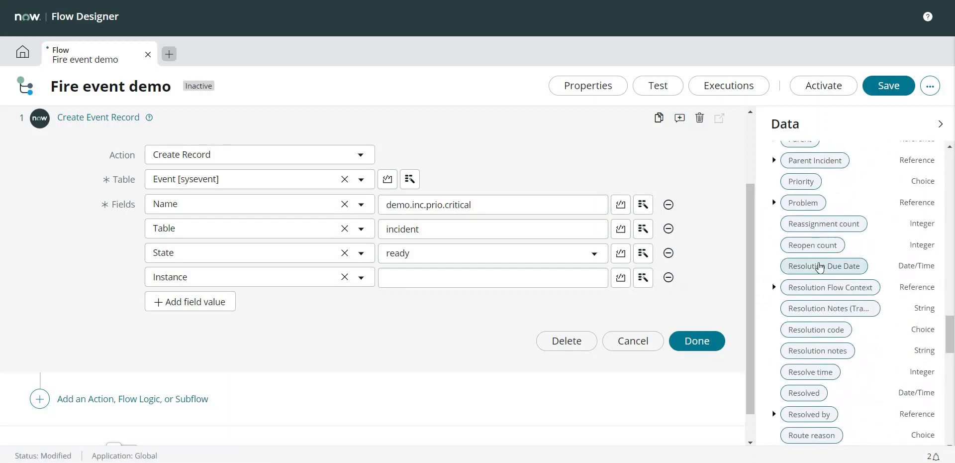
pyautogui.scroll(-6, 819, 266)
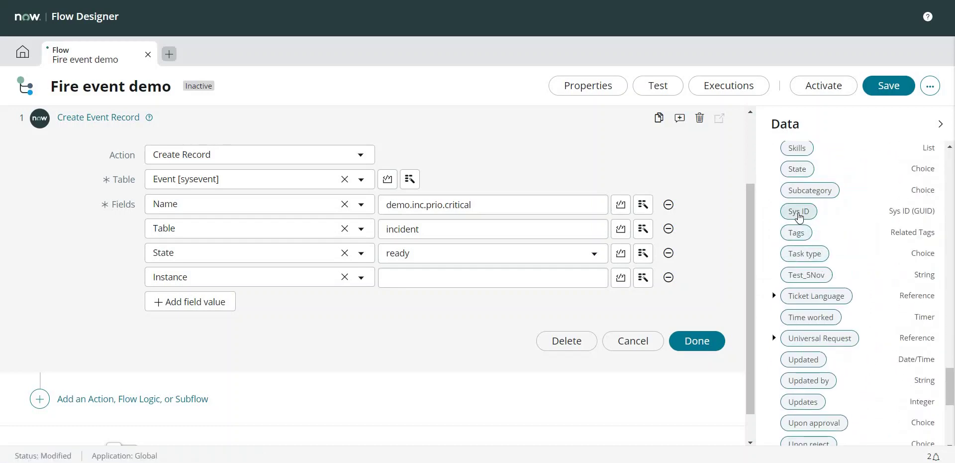
pyautogui.moveTo(623, 238); pyautogui.dragTo(463, 283)
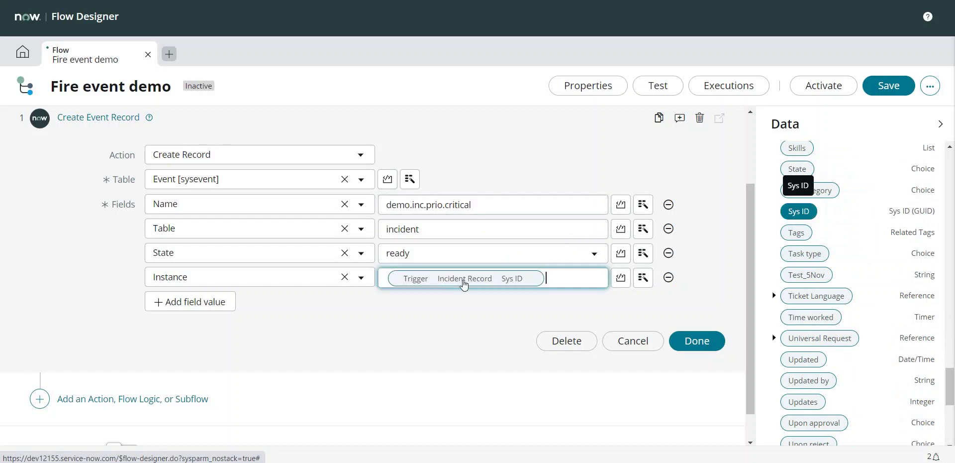
# Add the Parm1 field to the event record action
pyautogui.click(191, 304)
pyautogui.click(192, 302)
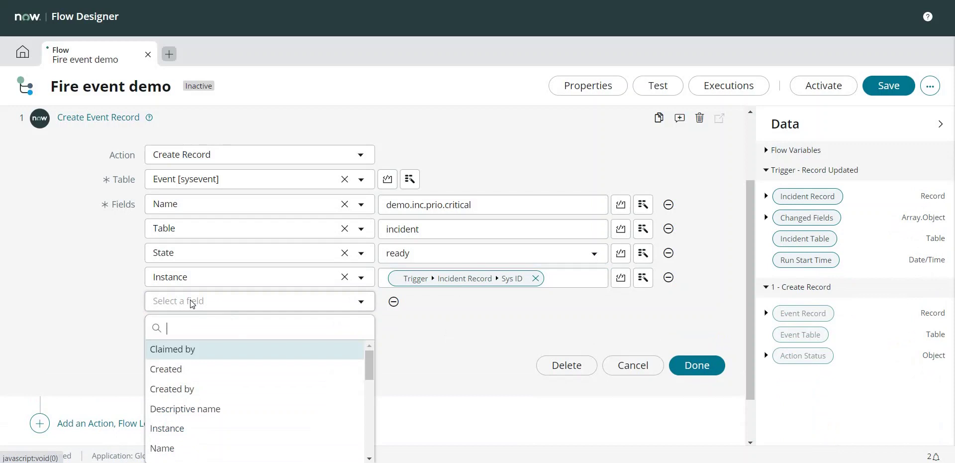
pyautogui.write('parm')
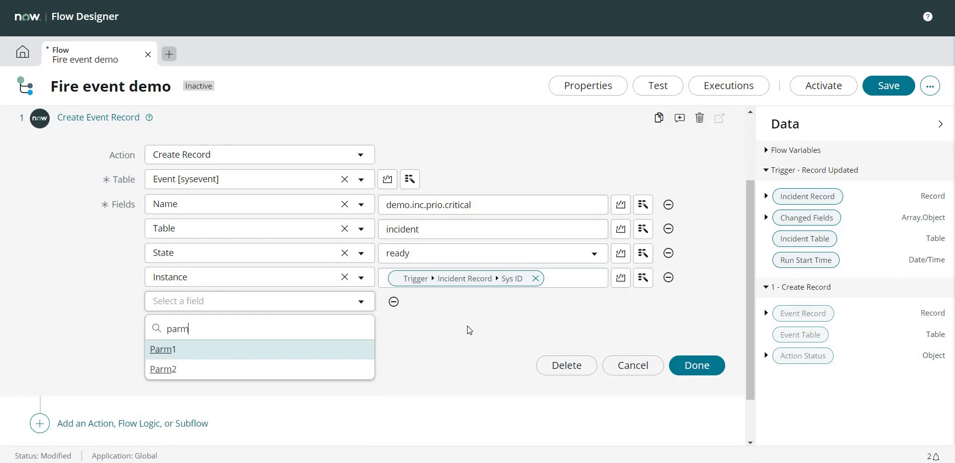
pyautogui.press('Return')
pyautogui.click(458, 303)
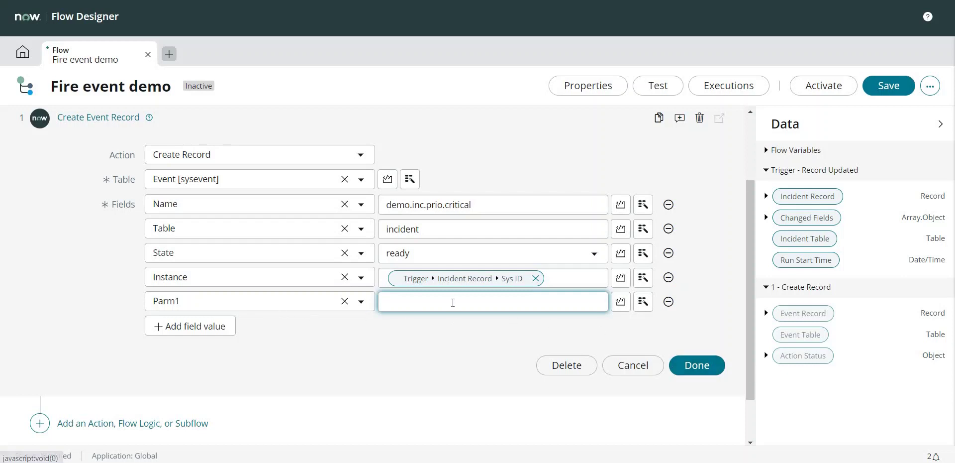
# Set the Parm1 value to the Assigned to field of the trigger's Incident Record
pyautogui.click(766, 196)
pyautogui.scroll(-10, 836, 301)
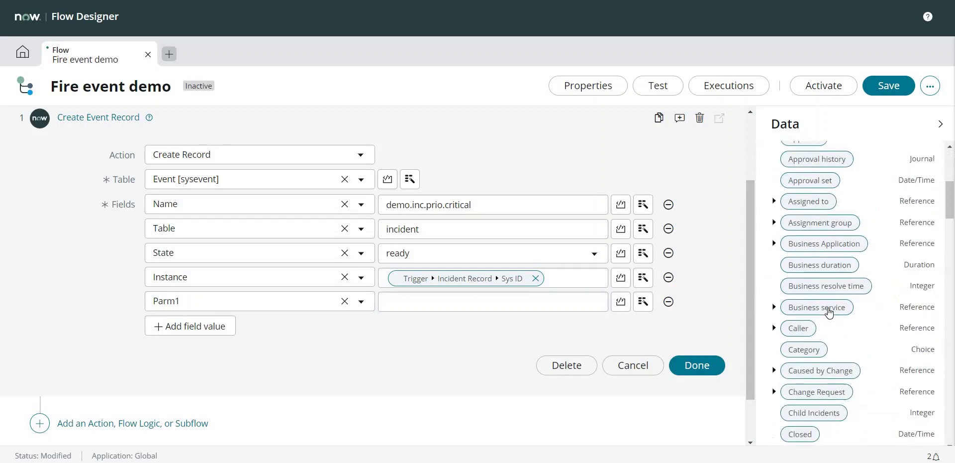
pyautogui.scroll(-10, 830, 312)
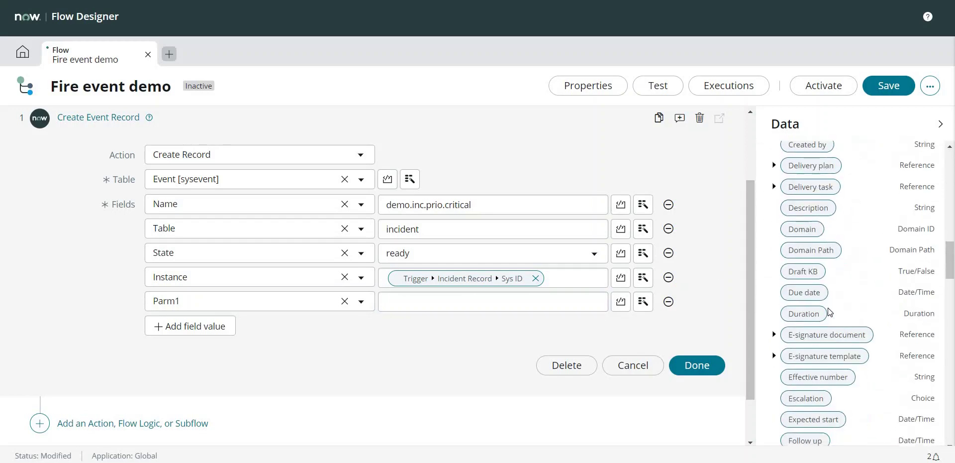
pyautogui.scroll(-10, 829, 312)
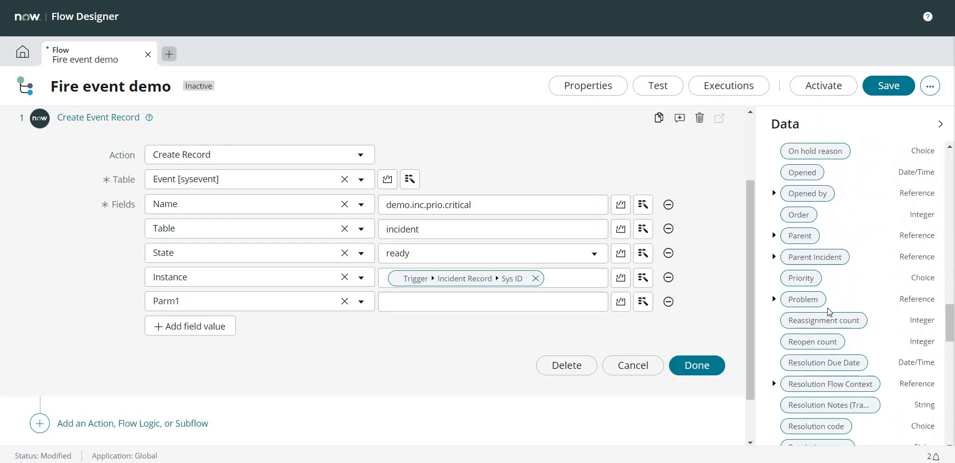
pyautogui.scroll(-3, 828, 312)
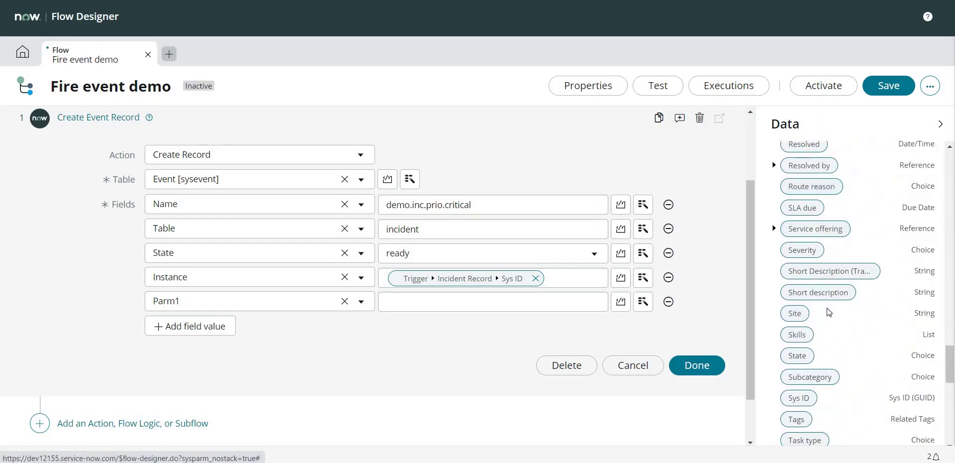
pyautogui.scroll(-3, 828, 312)
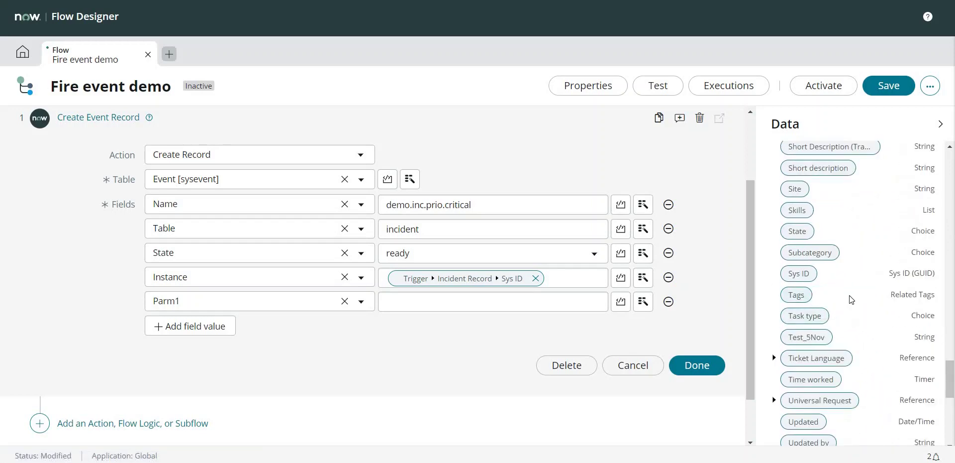
pyautogui.scroll(-1, 849, 300)
pyautogui.scroll(20, 846, 300)
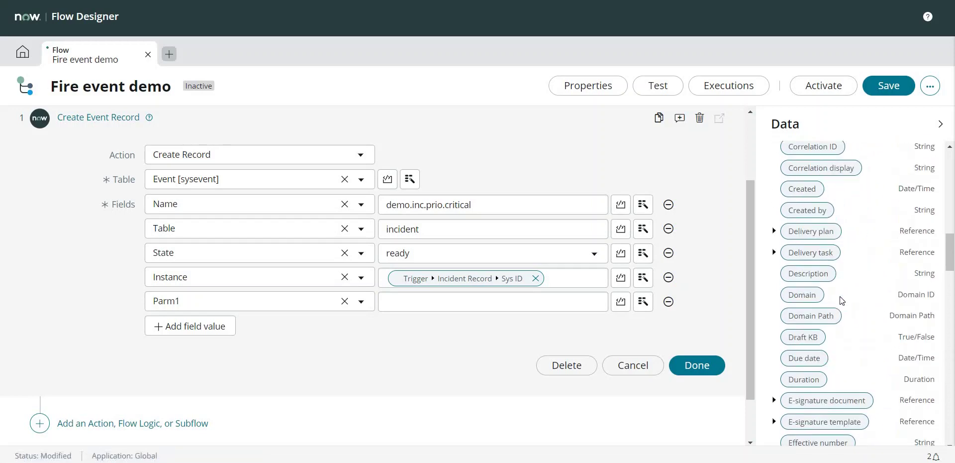
pyautogui.scroll(15, 840, 300)
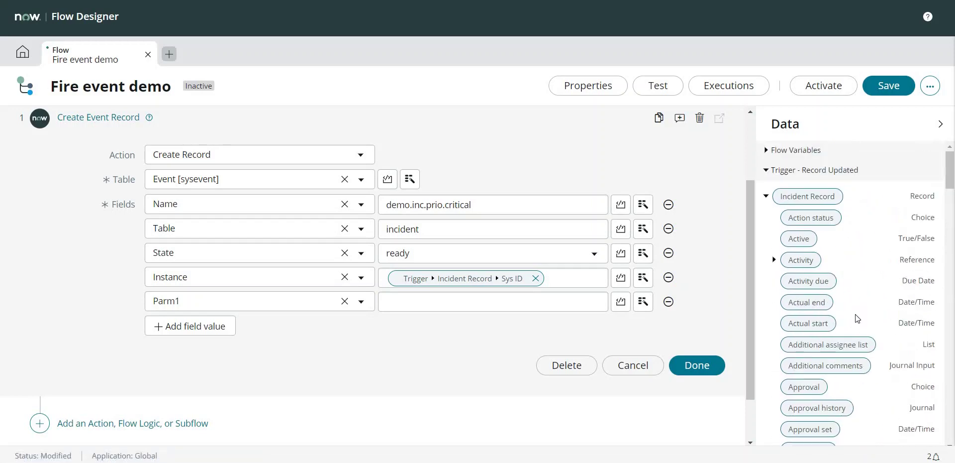
pyautogui.scroll(-3, 845, 291)
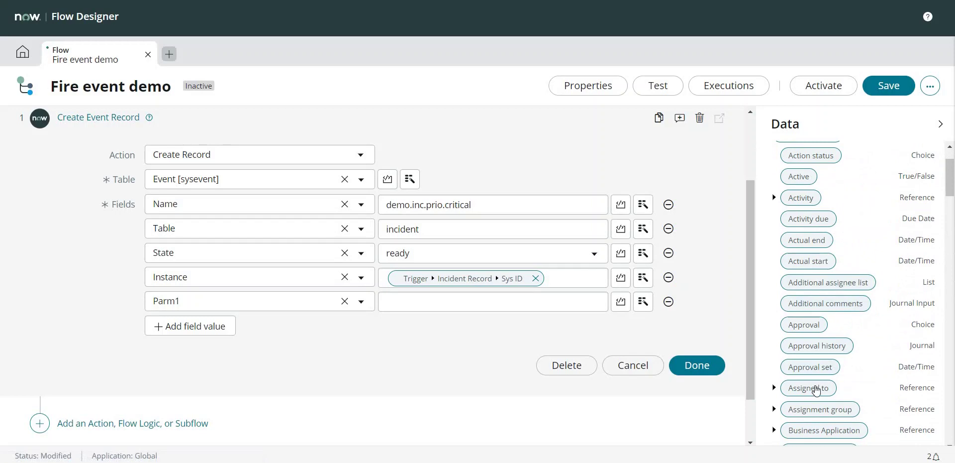
pyautogui.moveTo(811, 387); pyautogui.dragTo(482, 300)
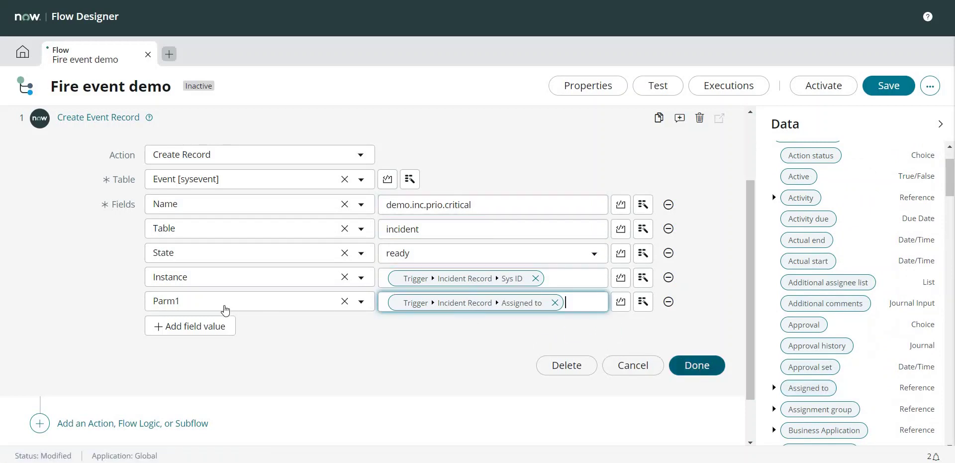
# Finish the Create Event Record action, and save and activate the Fire event demo flow
pyautogui.click(370, 355)
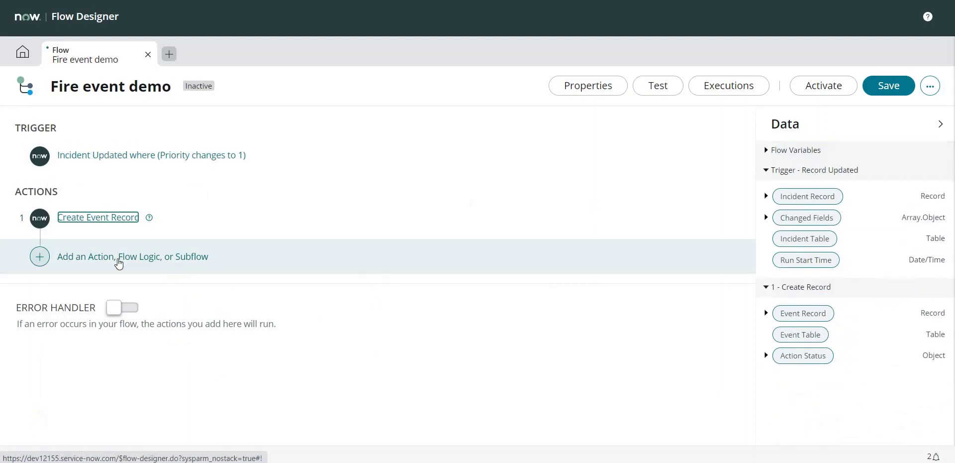
pyautogui.click(889, 88)
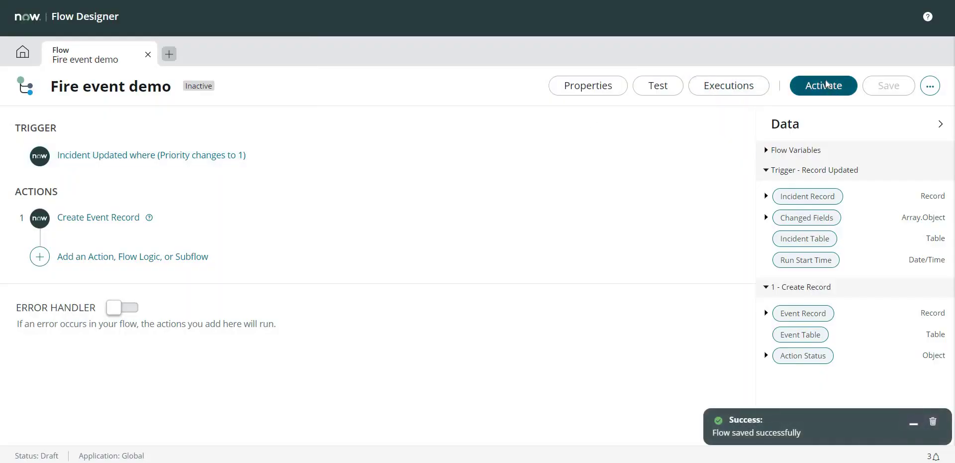
pyautogui.click(826, 85)
pyautogui.click(592, 180)
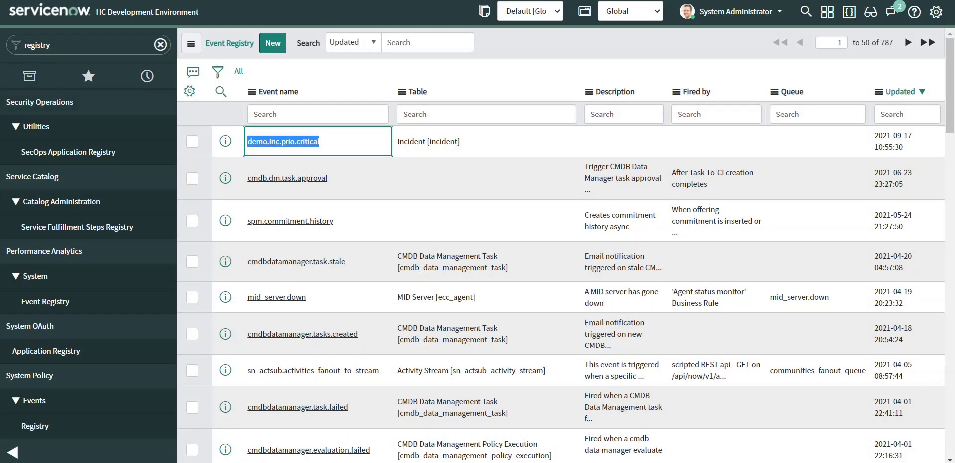
# Switch to the ServiceNow platform page, open a new incident form with incident.form, and clear the navigator filter
pyautogui.click(37, 44)
pyautogui.write('in')
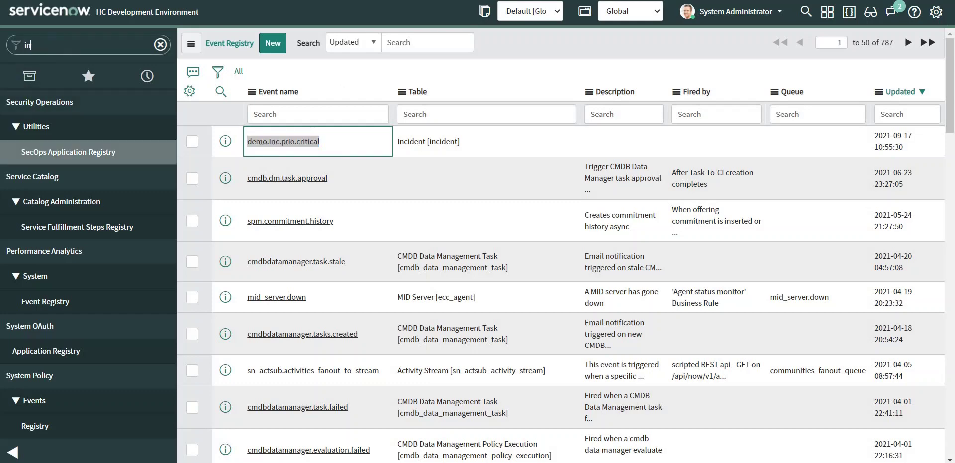
pyautogui.write('cident.form')
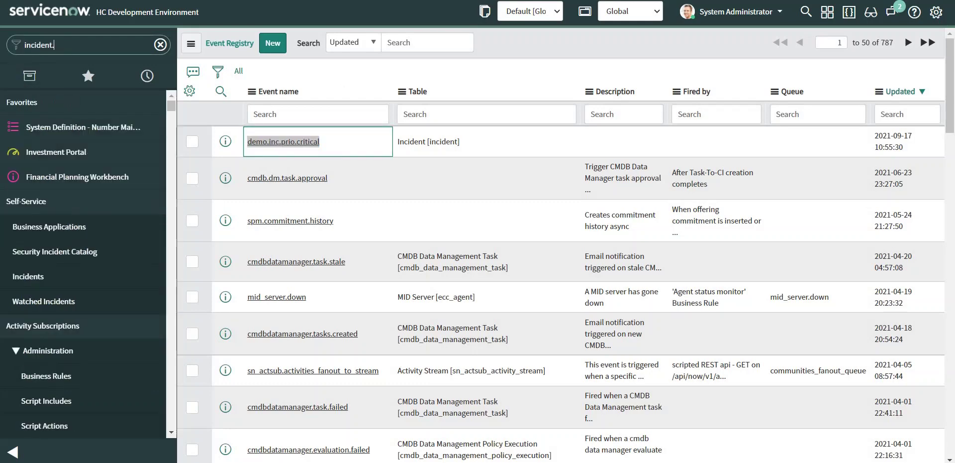
pyautogui.click(160, 44)
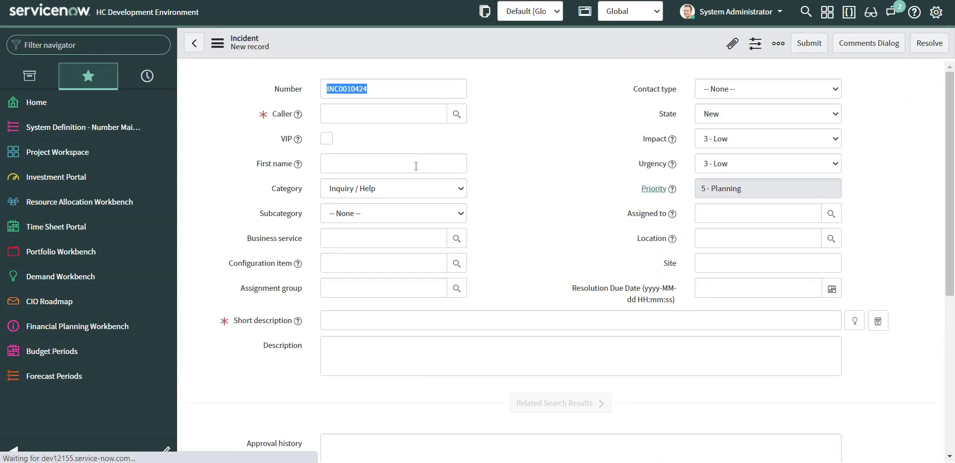
# Fill in the new incident's caller and the short description demo event, and save the record while staying on its form
pyautogui.click(363, 113)
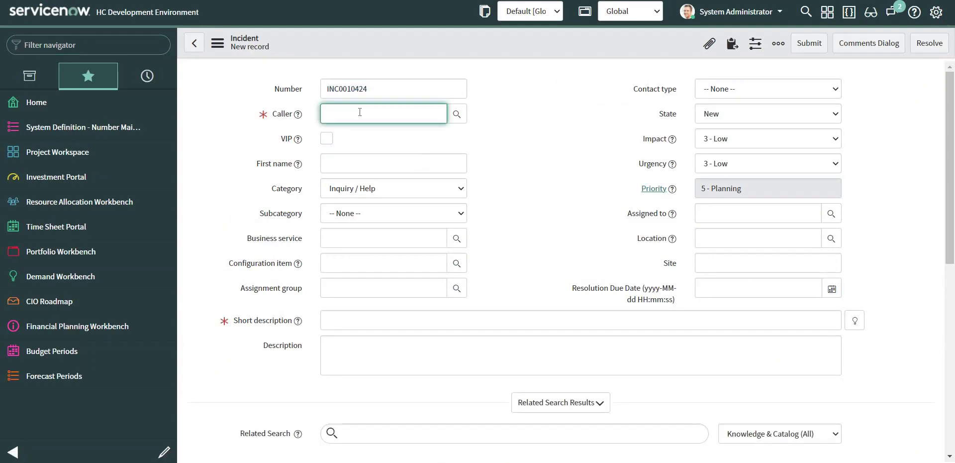
pyautogui.click(360, 112)
pyautogui.click(360, 142)
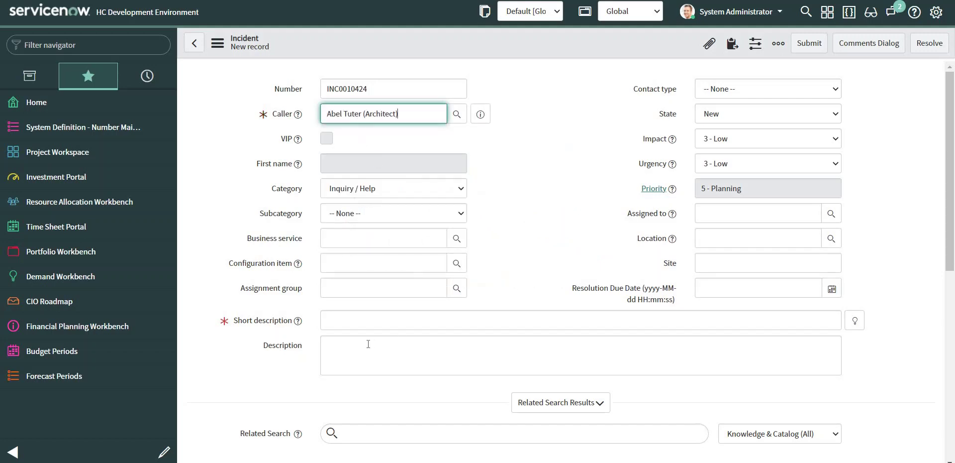
pyautogui.click(356, 319)
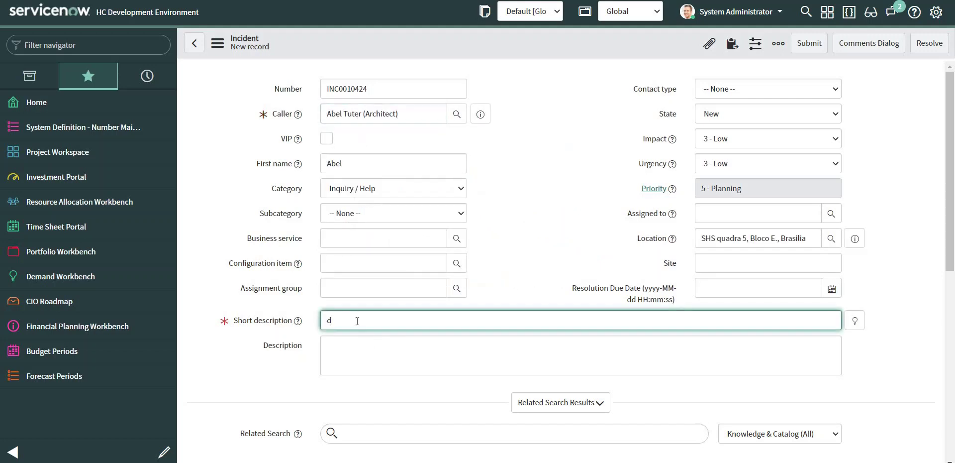
pyautogui.write('demo event')
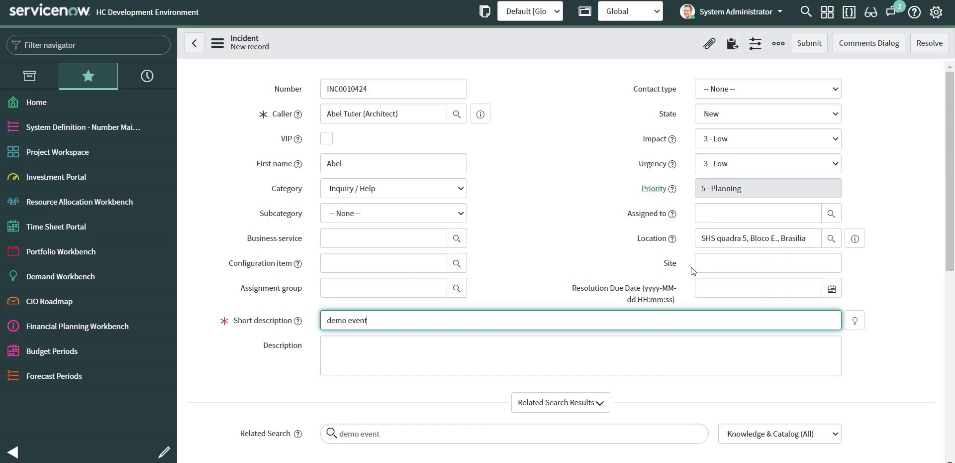
pyautogui.rightClick(526, 44)
pyautogui.click(544, 55)
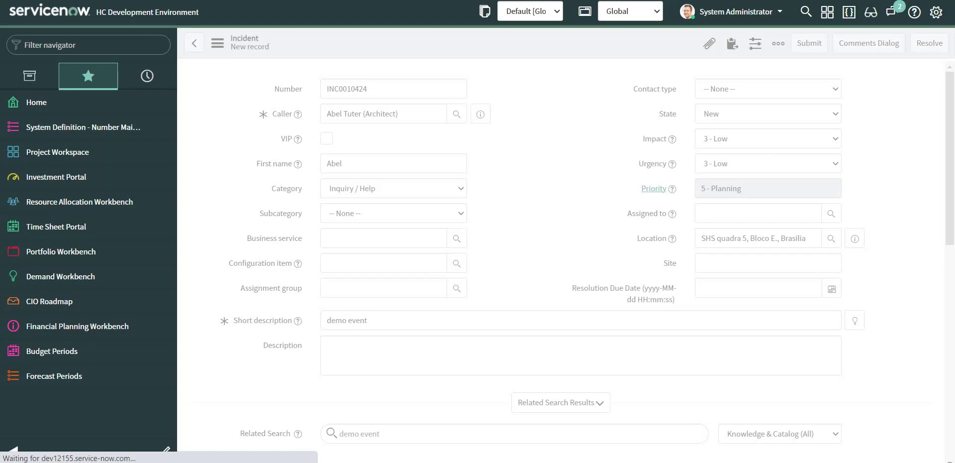
# Assign the incident to the Problem Manager user
pyautogui.click(832, 214)
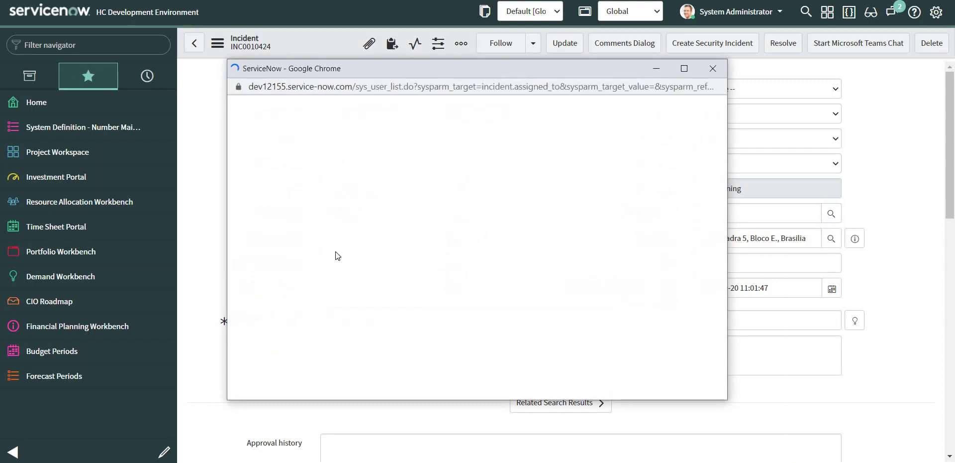
pyautogui.scroll(-5, 466, 281)
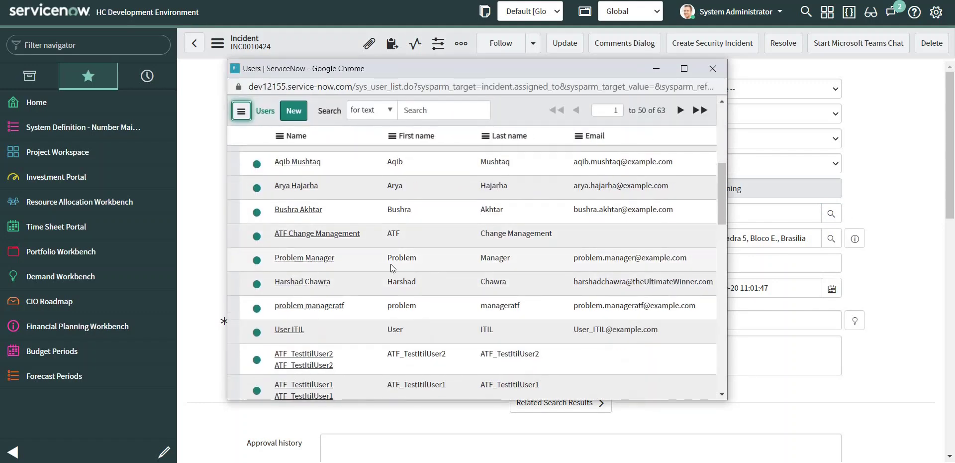
pyautogui.click(332, 262)
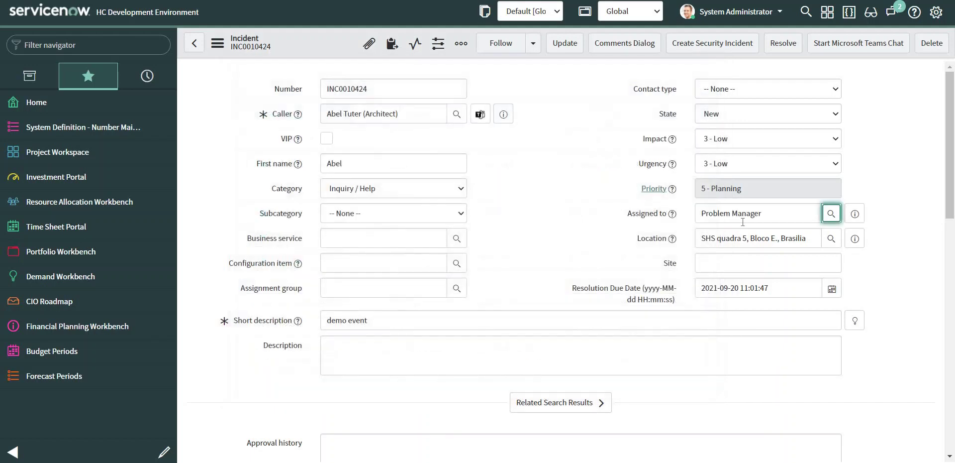
# Save the incident's assignment and set its Impact and Urgency to 1 - High
pyautogui.rightClick(315, 46)
pyautogui.click(328, 53)
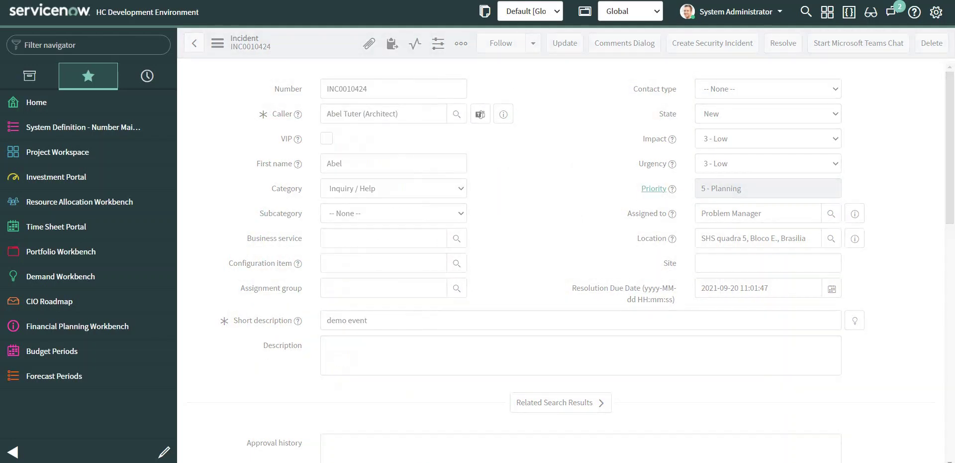
pyautogui.click(758, 140)
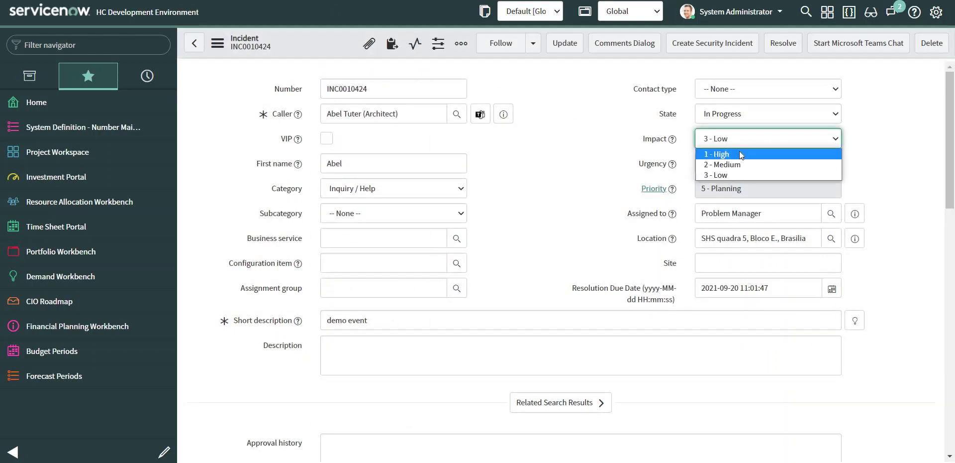
pyautogui.click(739, 151)
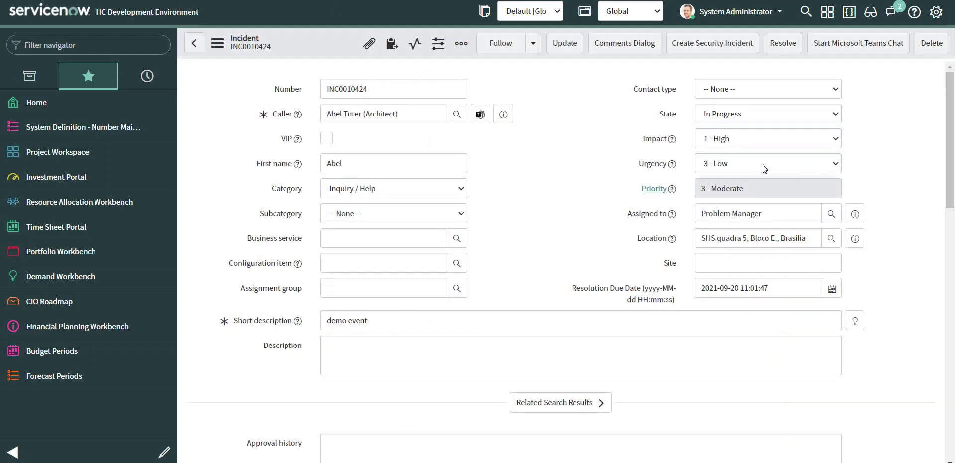
pyautogui.click(761, 163)
pyautogui.click(739, 179)
# Enter the mandatory work note demo event and save the incident while staying on its form
pyautogui.rightClick(322, 38)
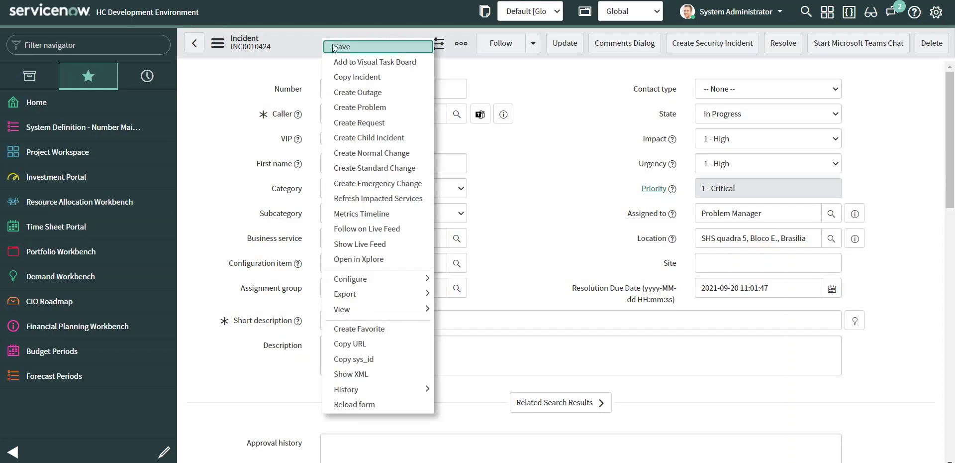
pyautogui.click(334, 45)
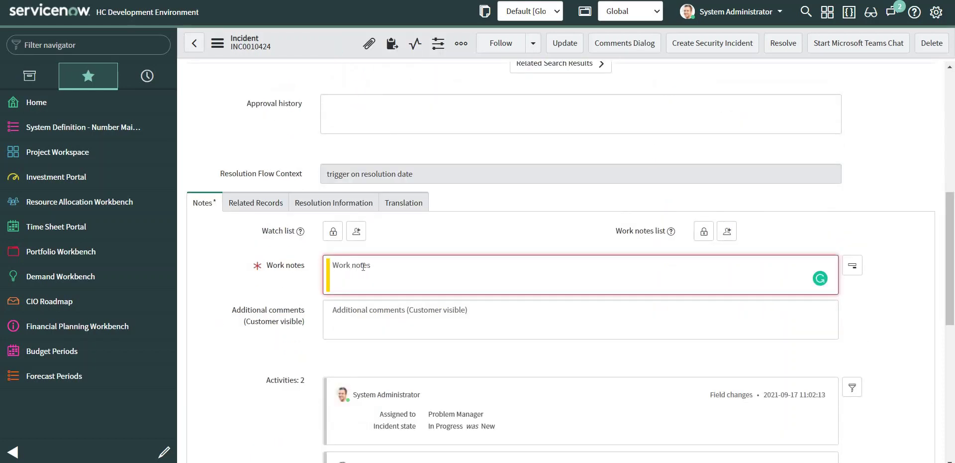
pyautogui.write('demo e')
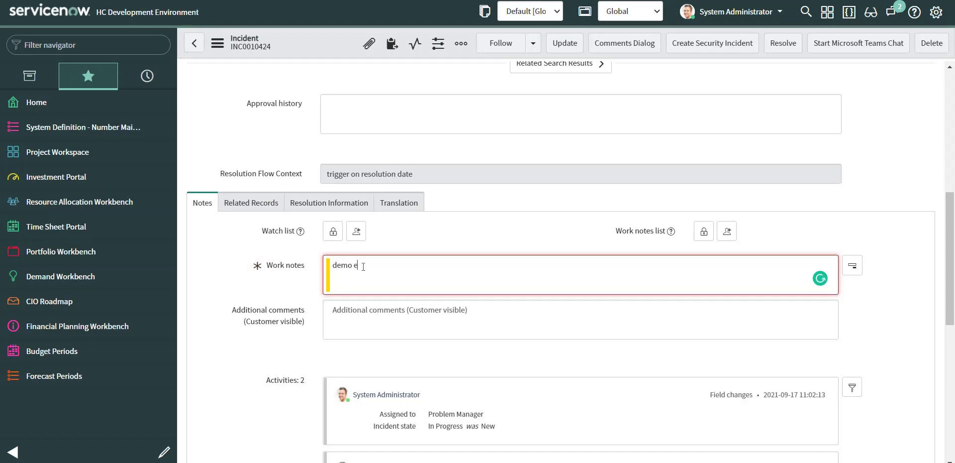
pyautogui.write('vent')
pyautogui.hotkey('ctrl', 's')
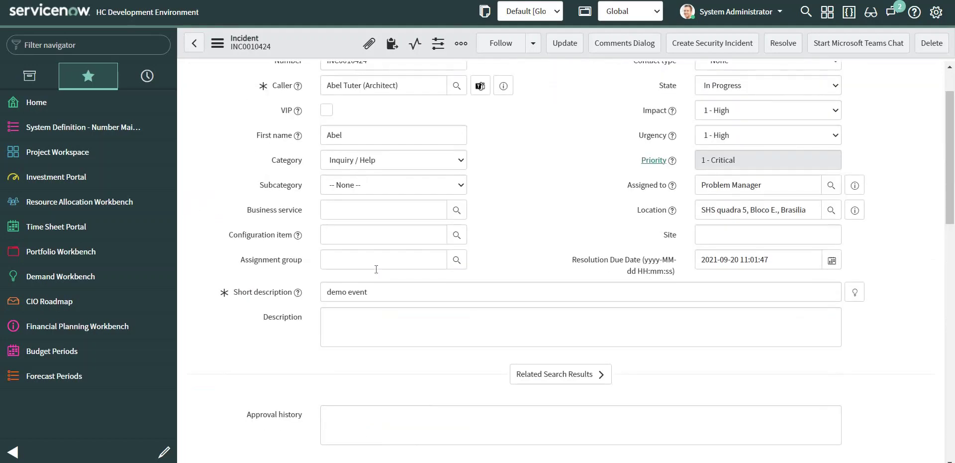
pyautogui.rightClick(309, 38)
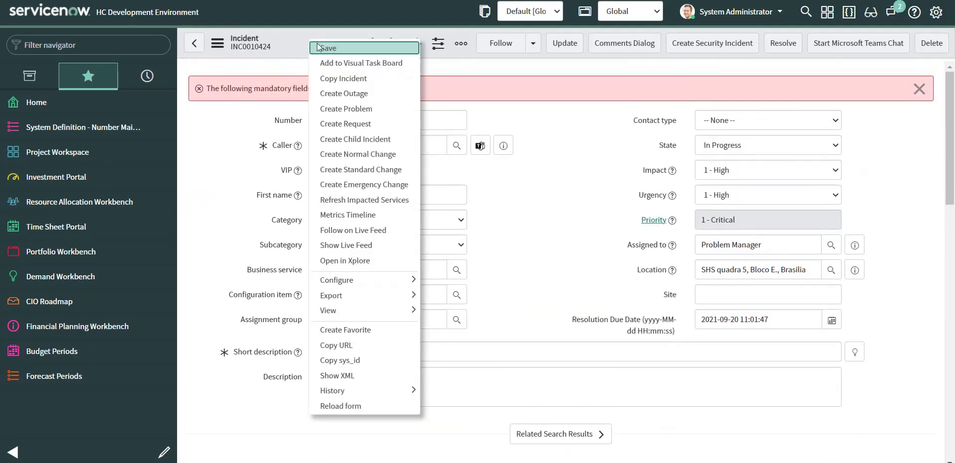
pyautogui.click(323, 47)
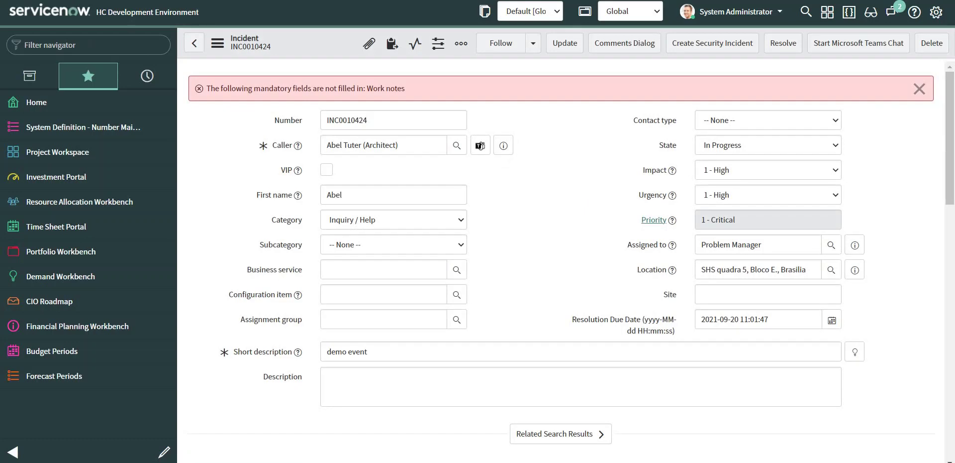
# Find the Event Queue module by filtering the navigator for event qu, and open its events list
pyautogui.click(25, 45)
pyautogui.write('eve')
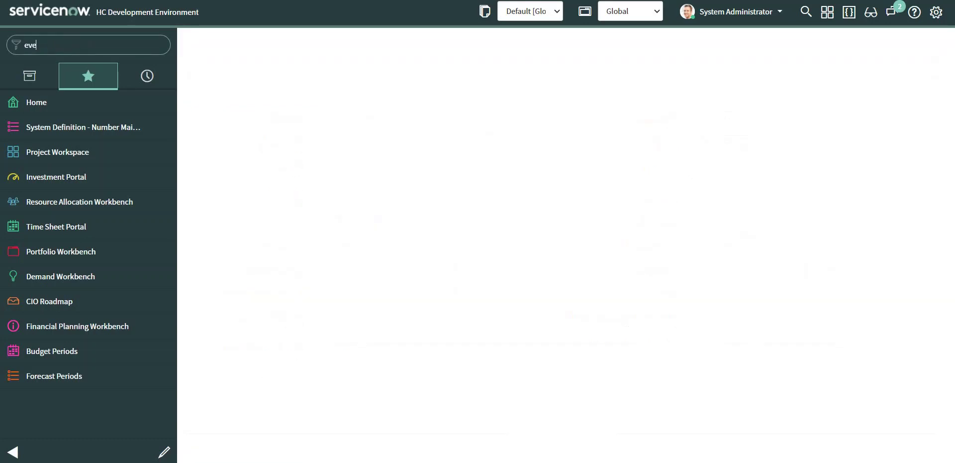
pyautogui.write('nt qu')
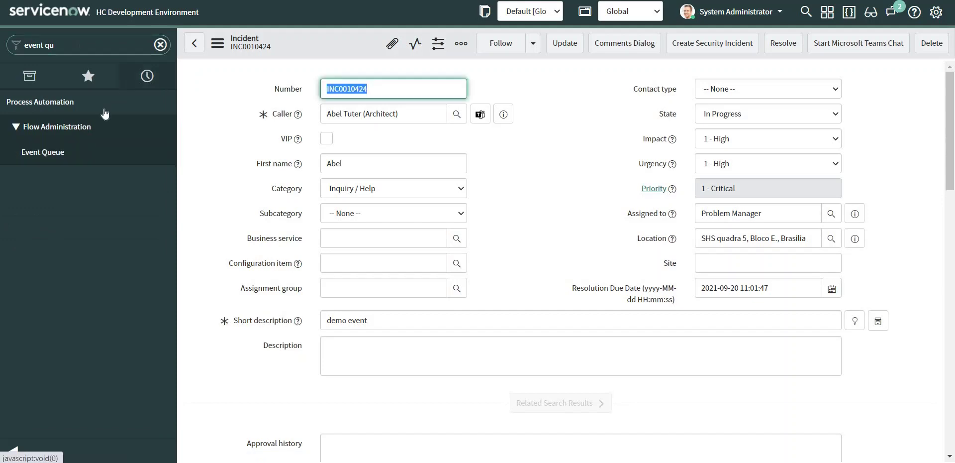
pyautogui.click(44, 153)
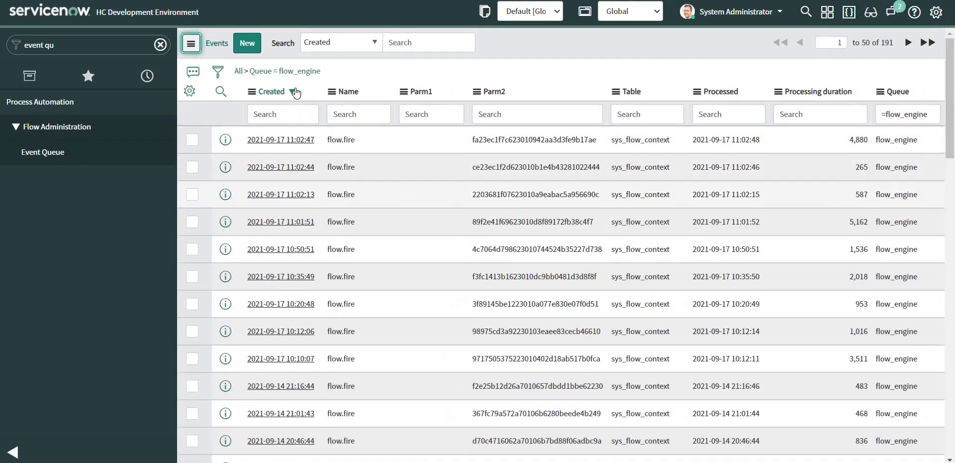
# Remove the flow_engine queue filter from the events list and show only events named demo.inc.prio.critical
pyautogui.click(238, 71)
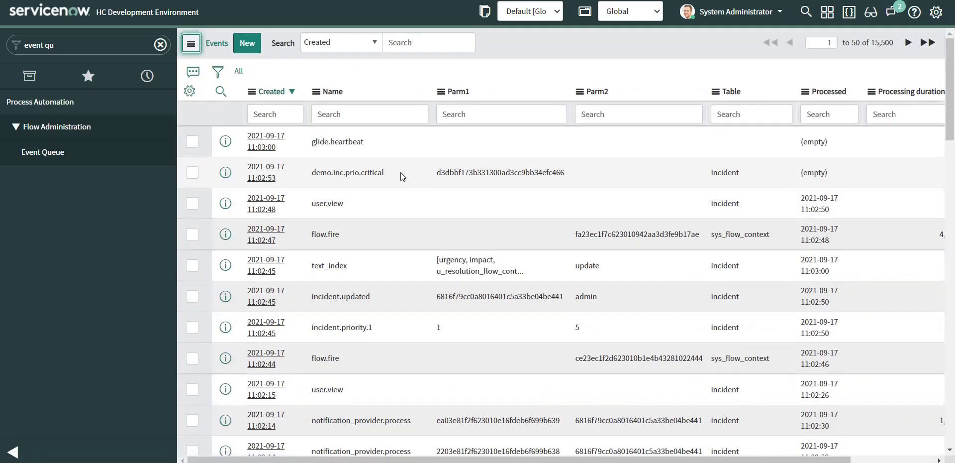
pyautogui.rightClick(335, 171)
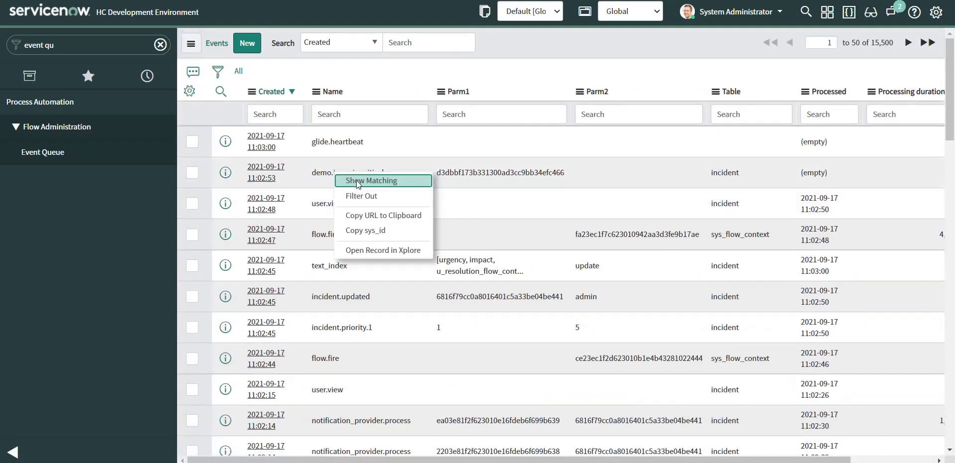
pyautogui.click(513, 200)
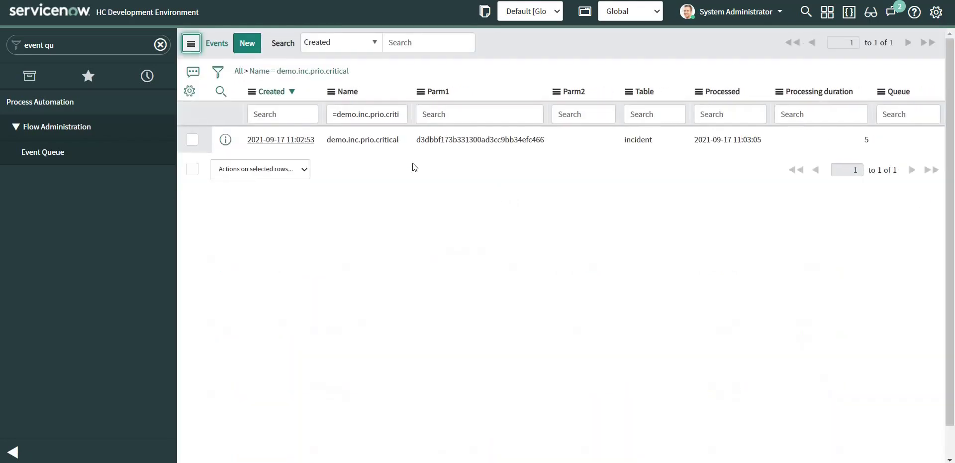